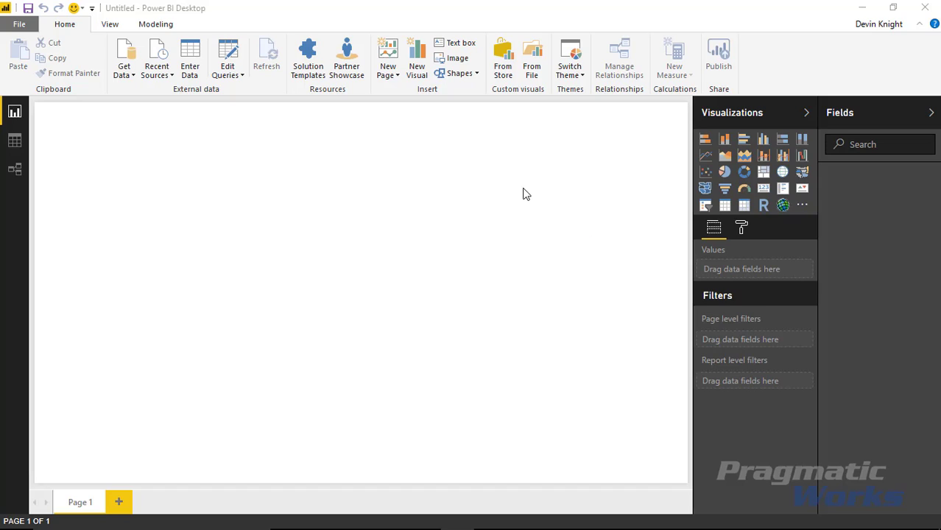
Connect to the Excel workbook Budget vs Actual KPI.xlsx in the Power BI Custom Visuals Data folder
click(122, 74)
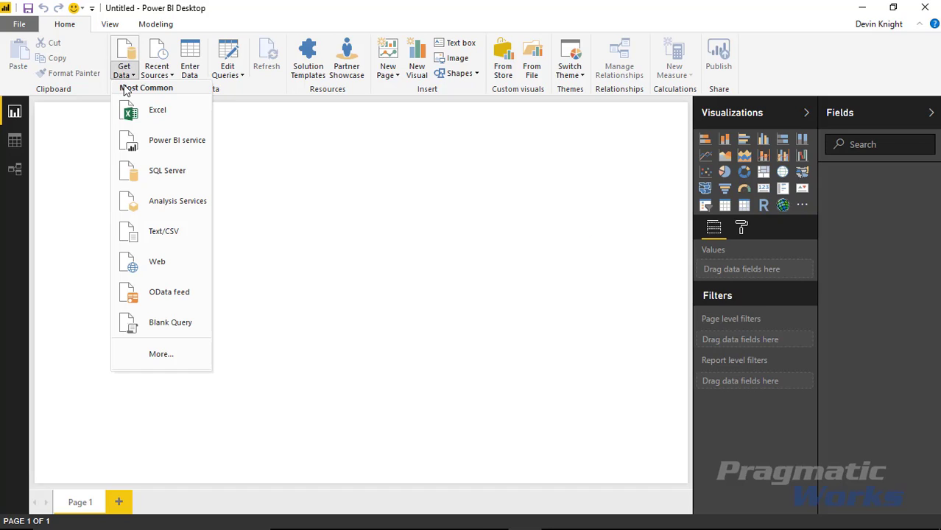
click(137, 113)
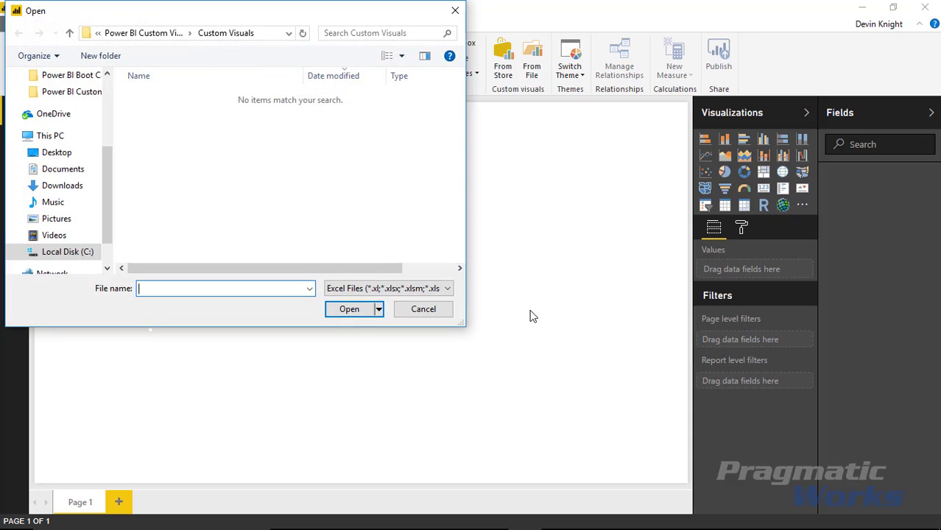
click(174, 43)
double_click(193, 120)
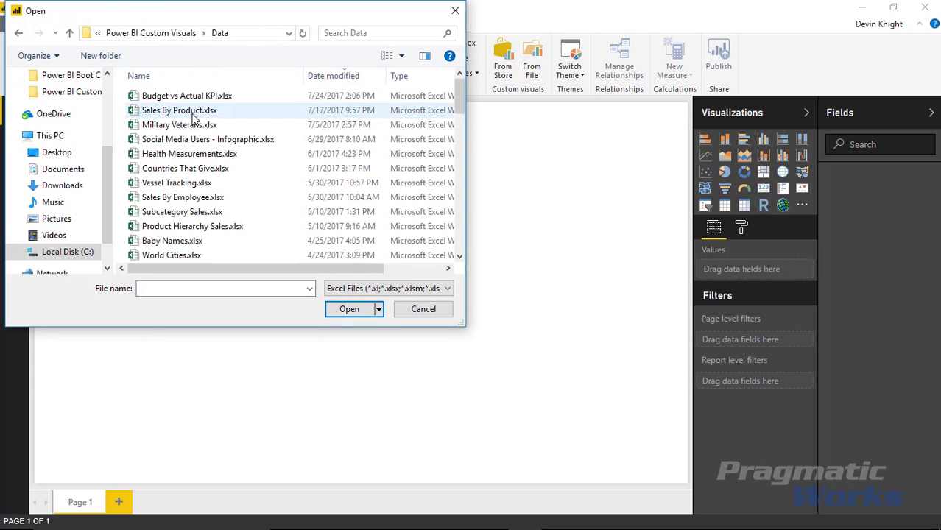
click(204, 101)
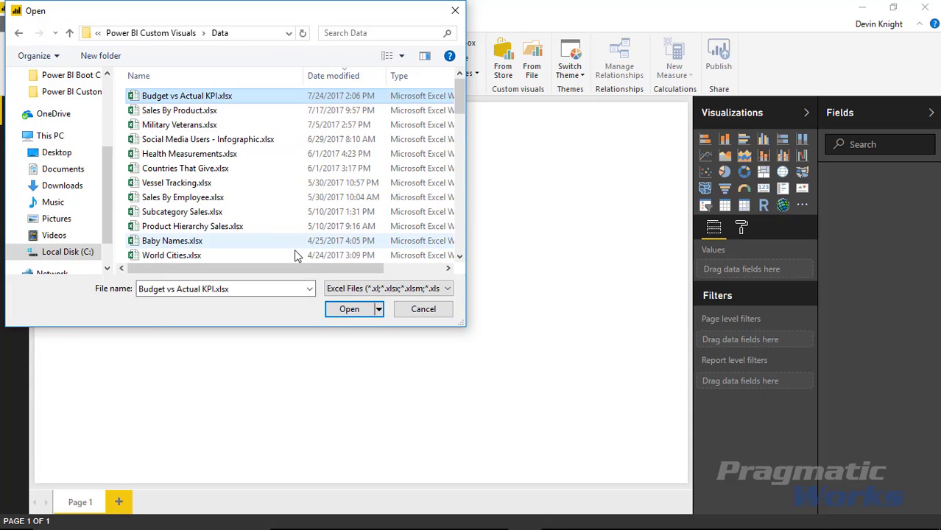
click(349, 309)
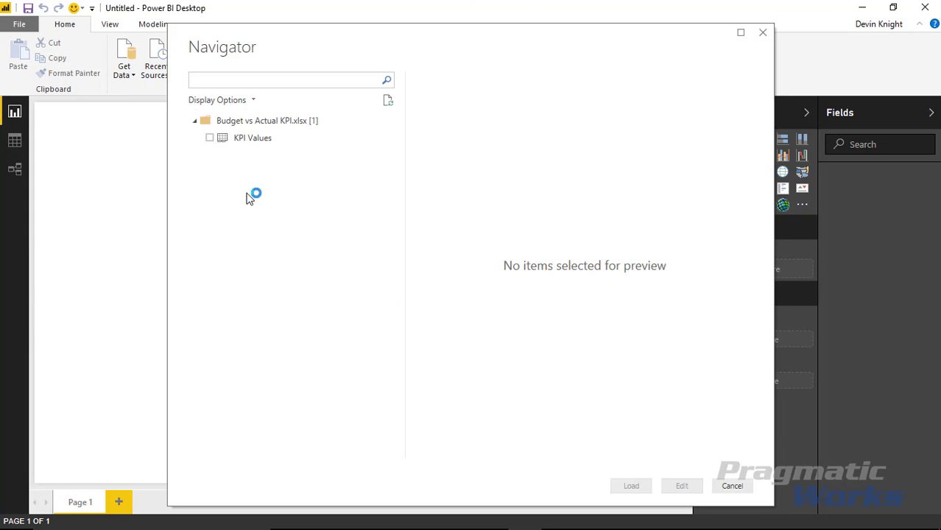
Select the KPI Values table, review its preview columns through Indicator, and load it into the report
click(209, 138)
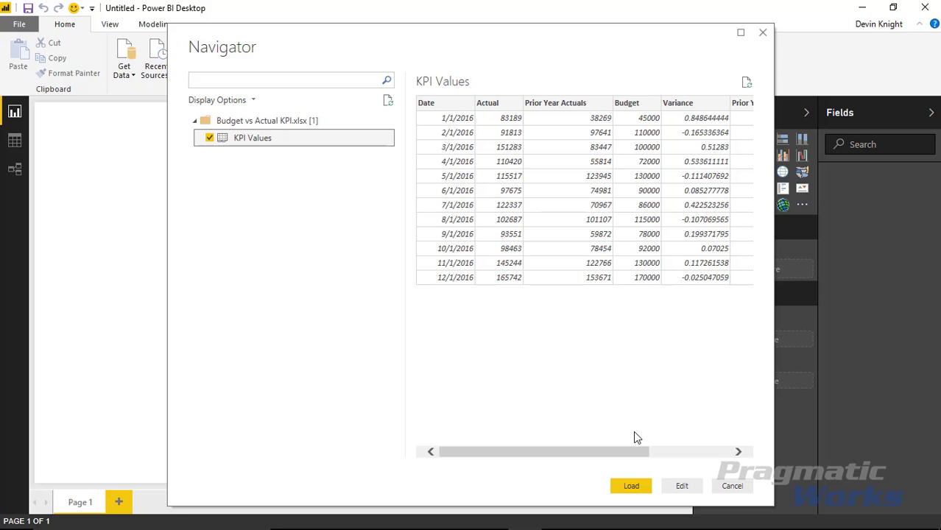
click(635, 455)
drag(635, 455, 691, 454)
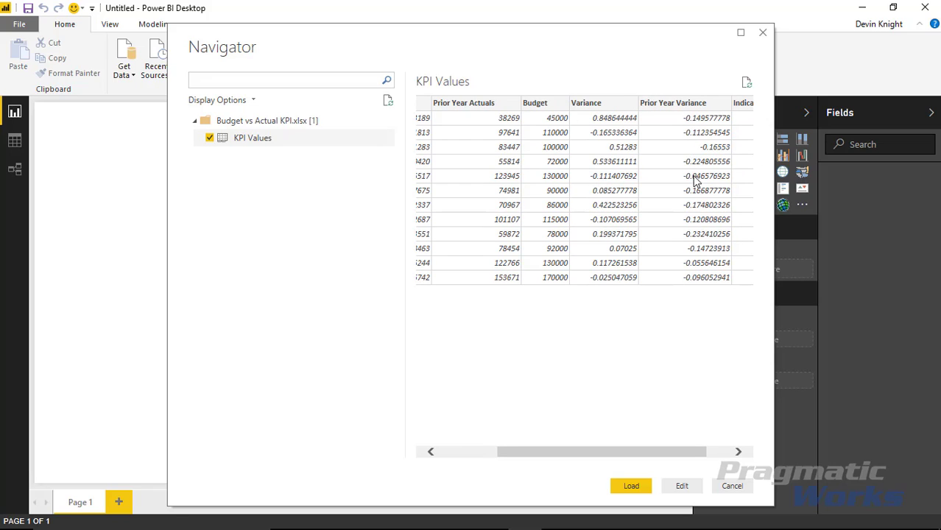
drag(691, 457, 729, 445)
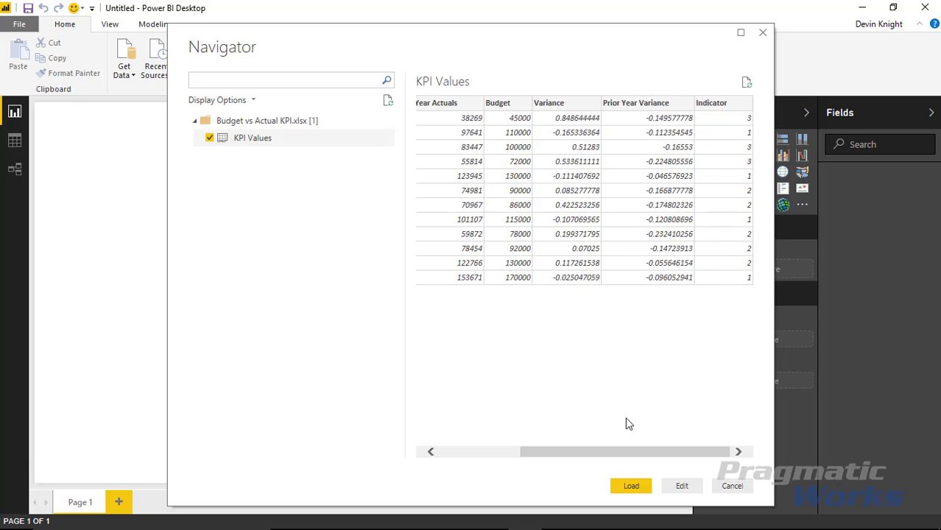
drag(553, 452, 491, 452)
click(624, 488)
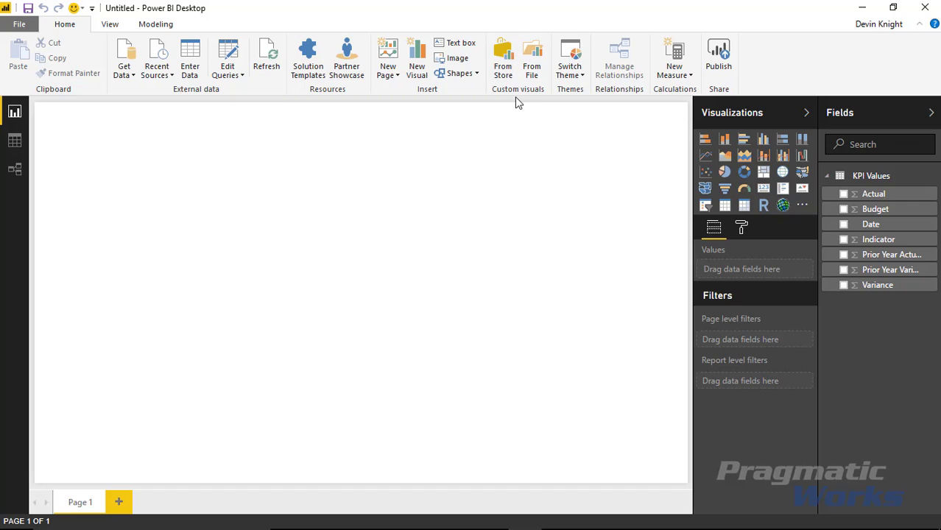
Search the custom visuals store for "power kpi" and import the Power KPI visual into the report
click(503, 59)
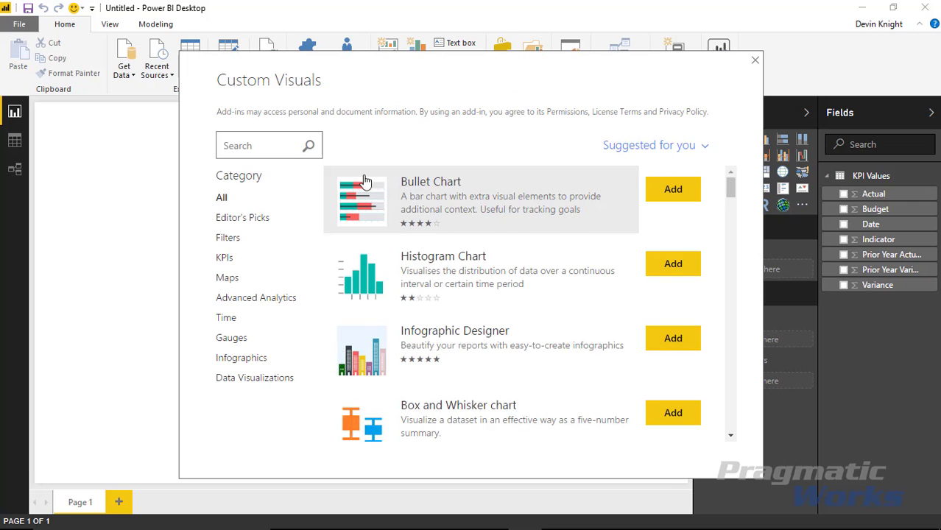
click(250, 143)
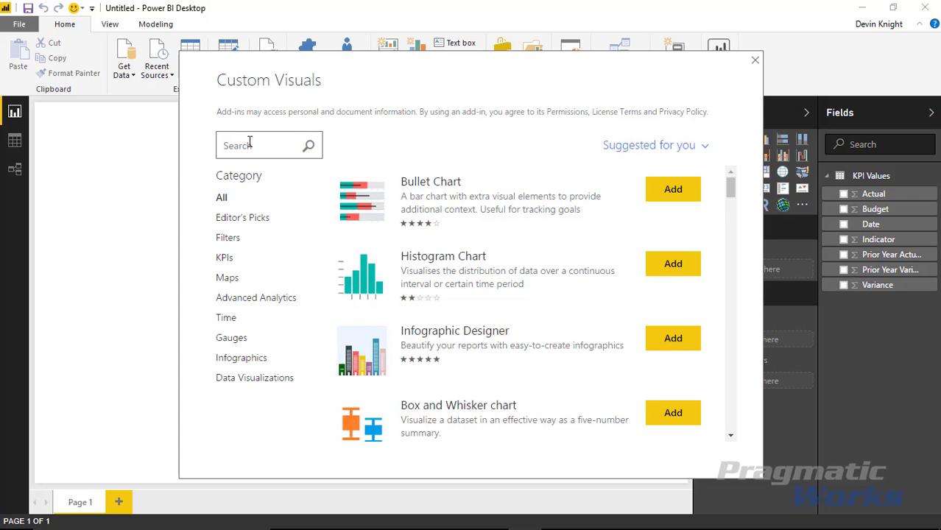
text(power kpi)
key(Return)
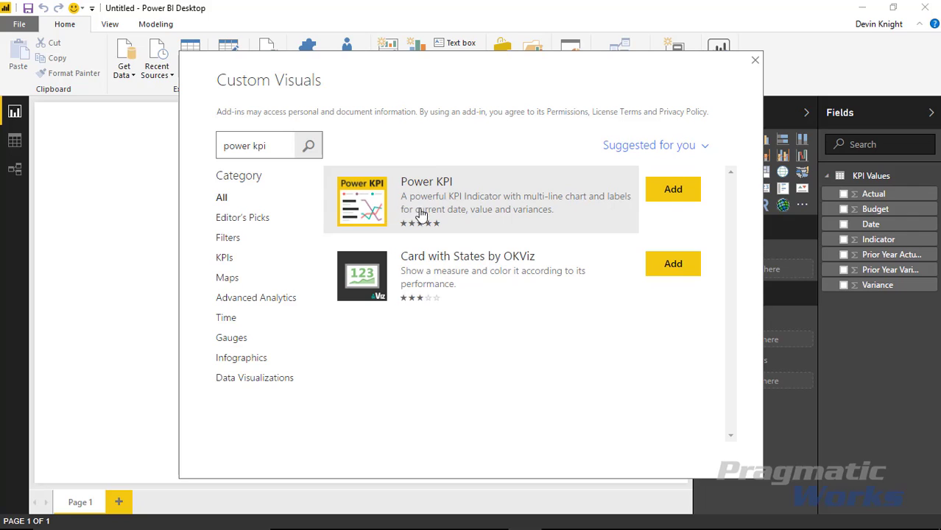
click(672, 191)
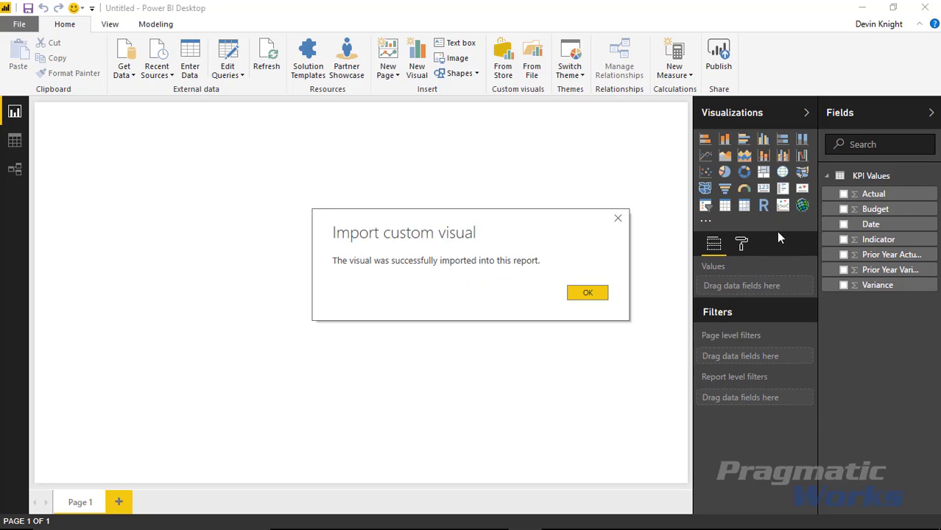
click(594, 293)
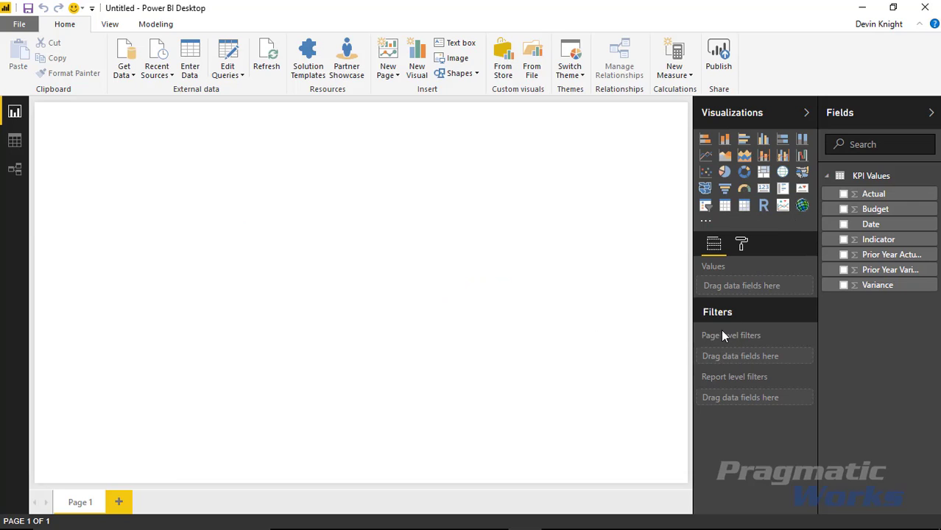
Add a Power KPI visual to Page 1 and enlarge it to cover most of the canvas
click(784, 207)
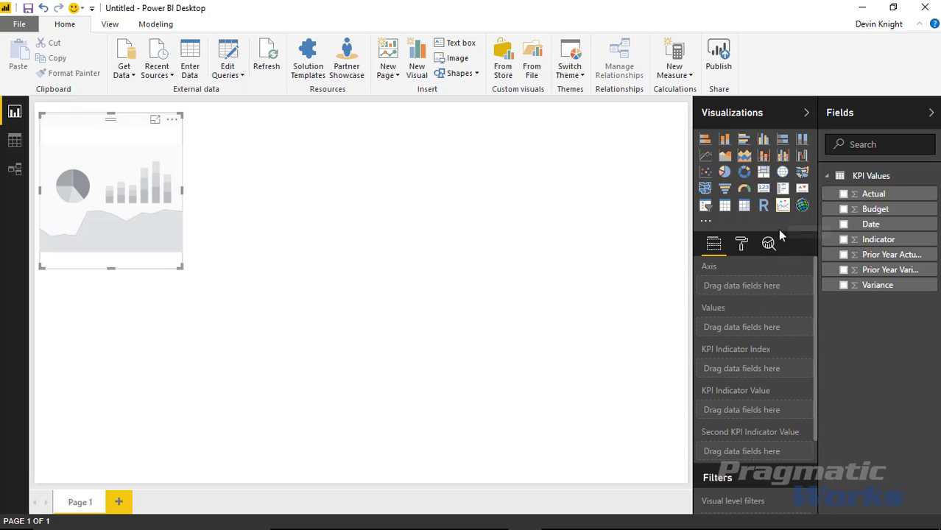
drag(181, 266, 529, 457)
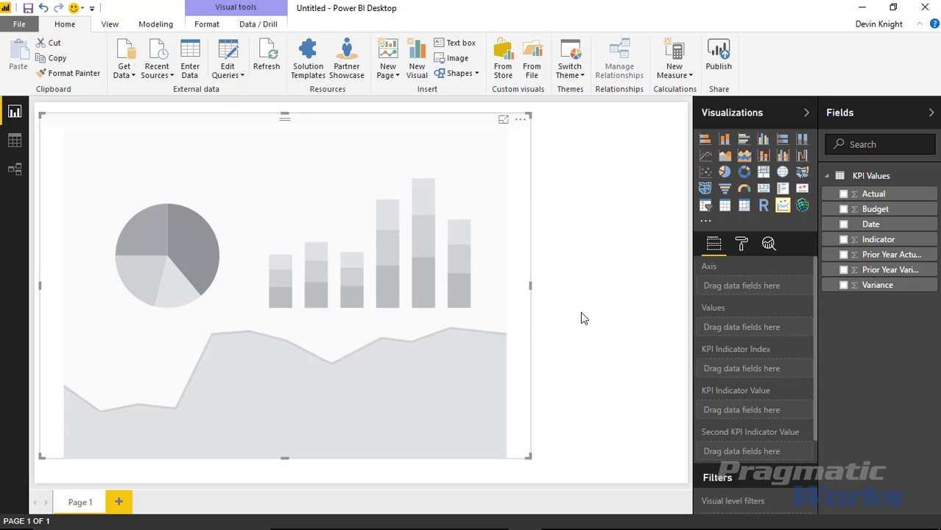
Assign Date as the Power KPI visual's axis and Actual, Budget and Prior Year Actuals as its values
click(844, 226)
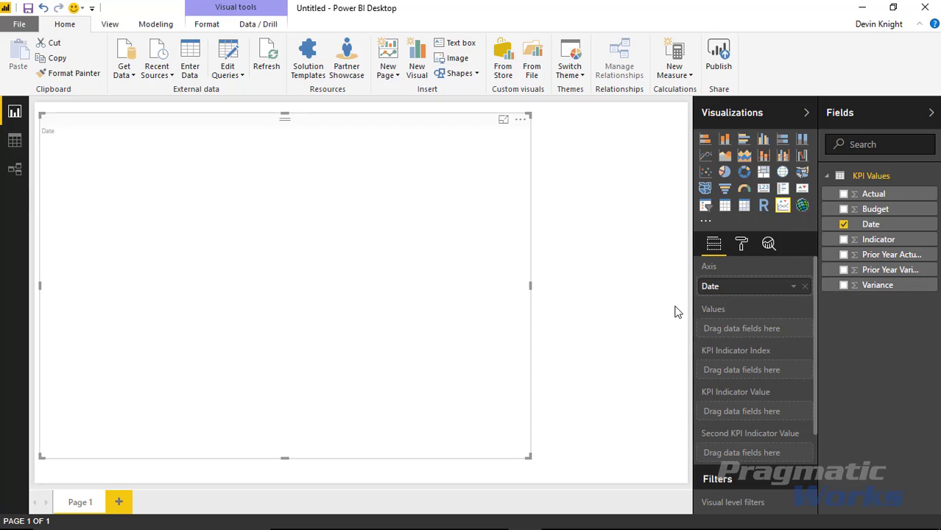
click(845, 194)
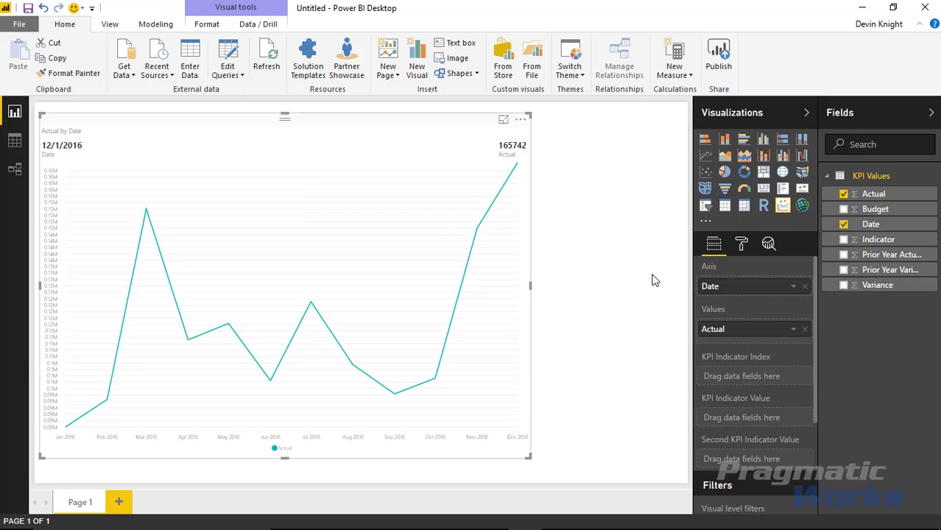
click(844, 210)
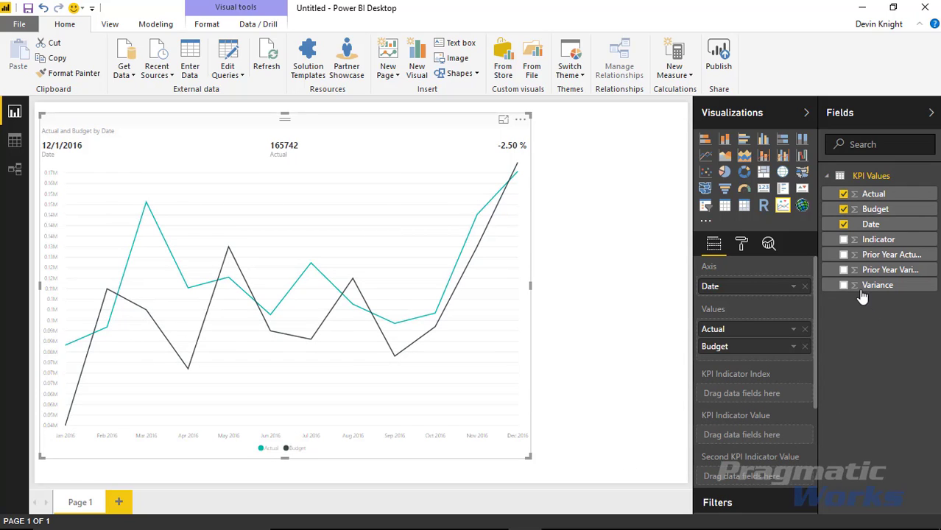
click(844, 255)
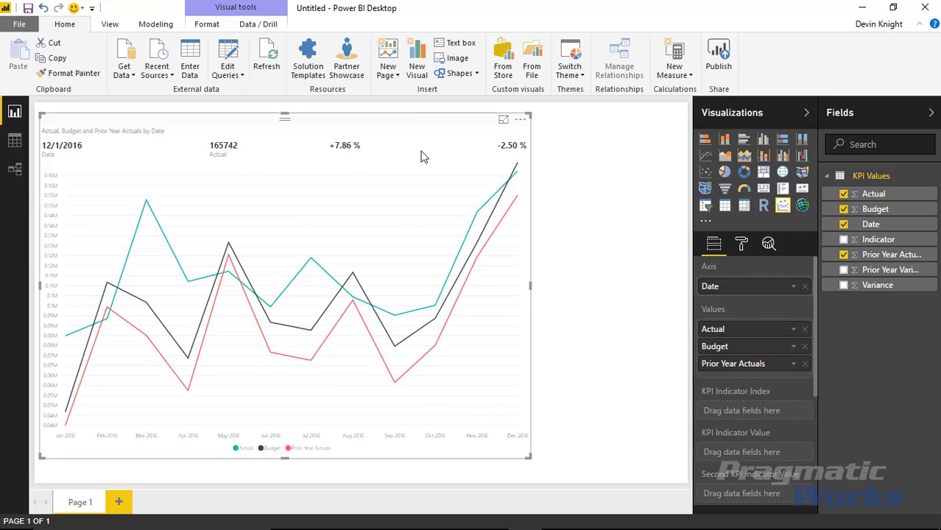
Try Prior Year Variance as the KPI Indicator Value and Variance as the Second KPI Indicator Value, and remove both
mouse_move(503, 188)
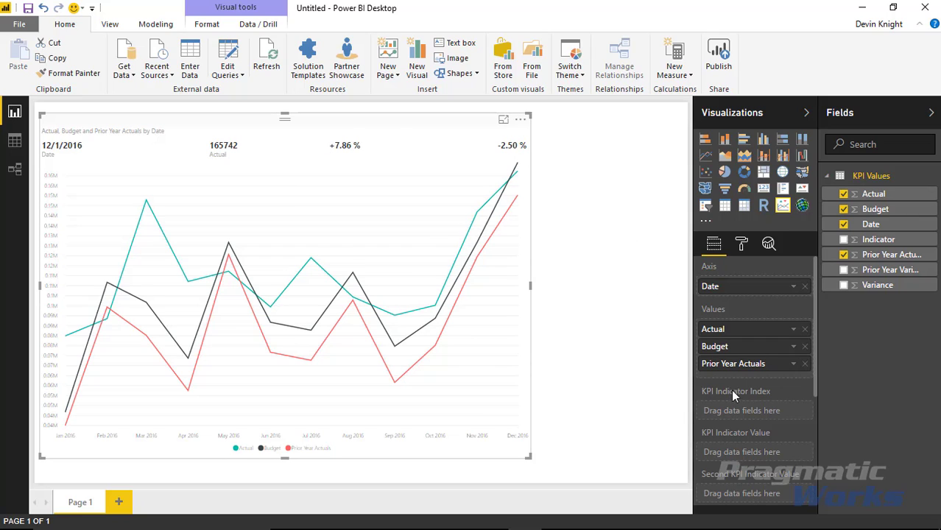
scroll(729, 384, down, 3)
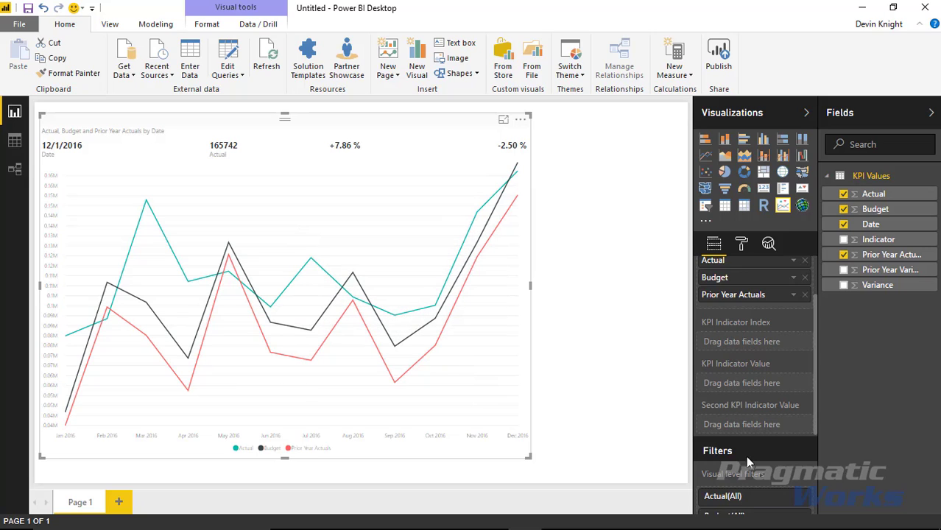
mouse_move(517, 170)
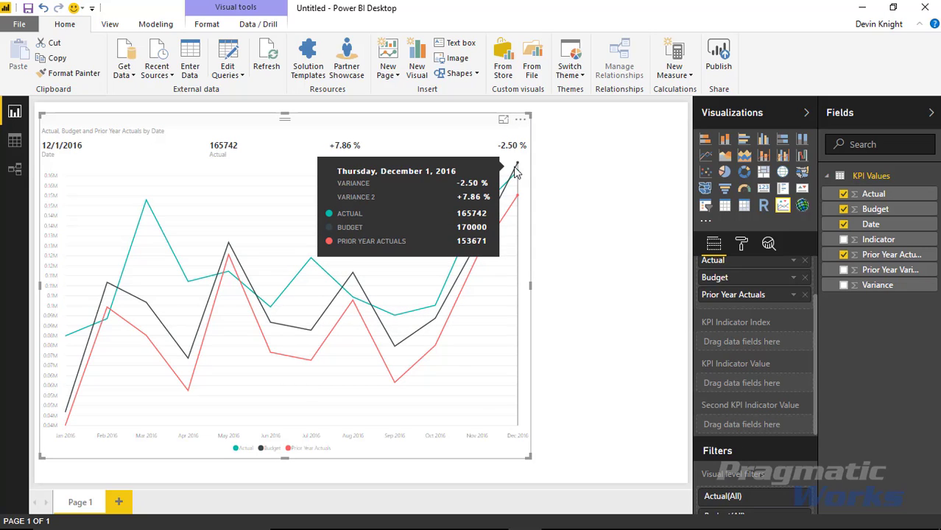
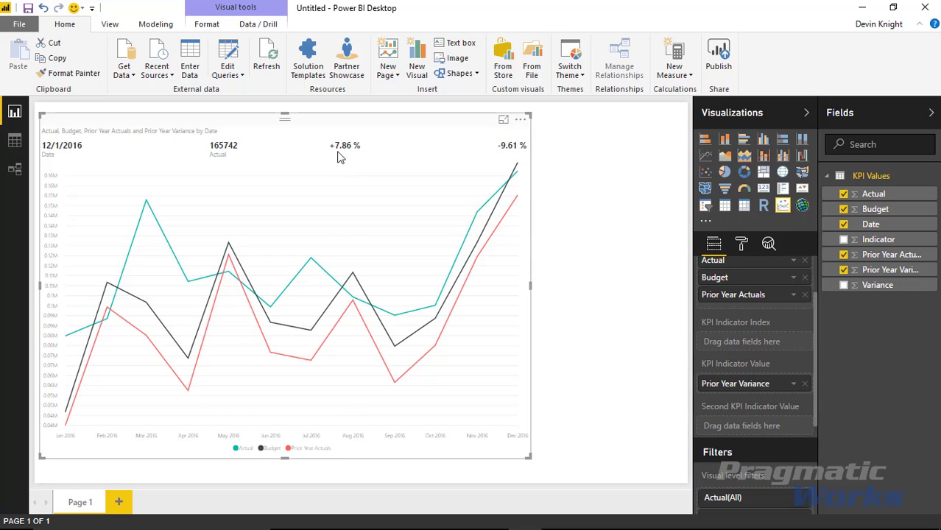
drag(875, 287, 785, 433)
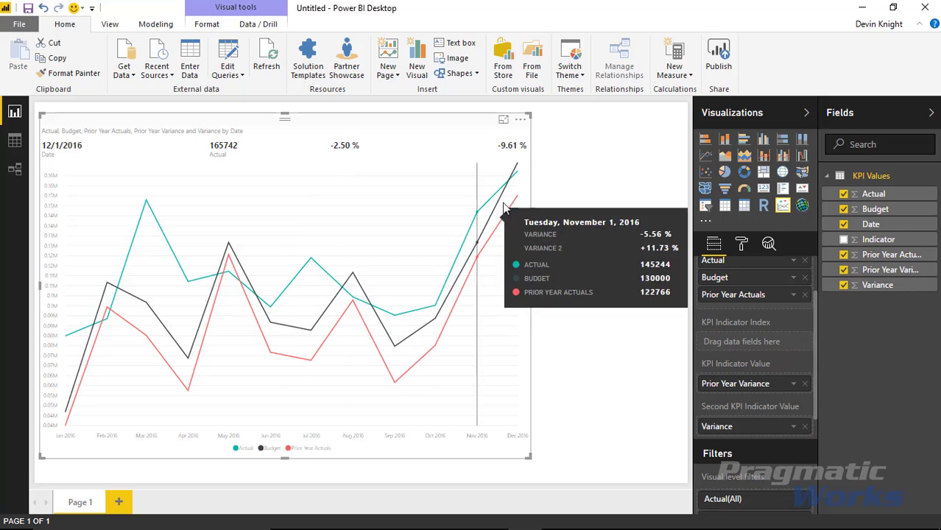
click(805, 385)
click(805, 426)
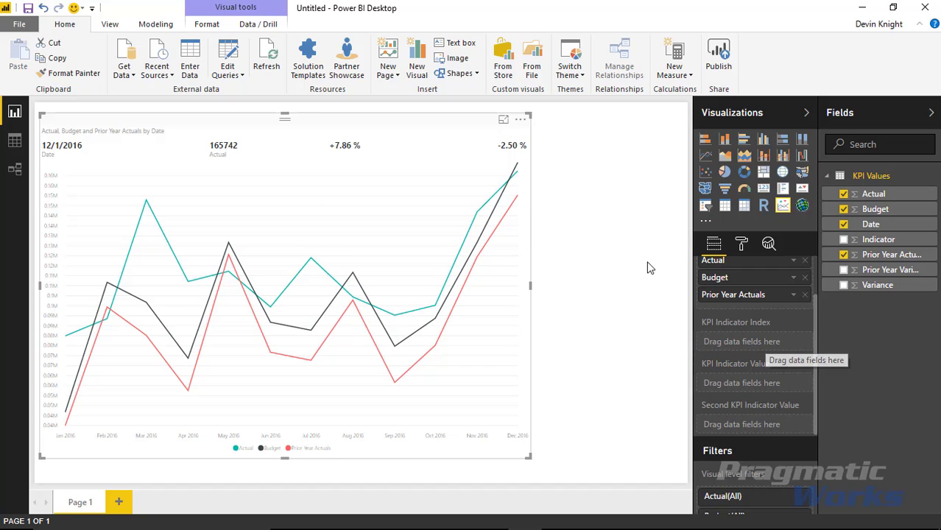
Assign the Indicator field as the visual's KPI Indicator Index, check the Indicator column in the table data, and return to the report
mouse_move(513, 193)
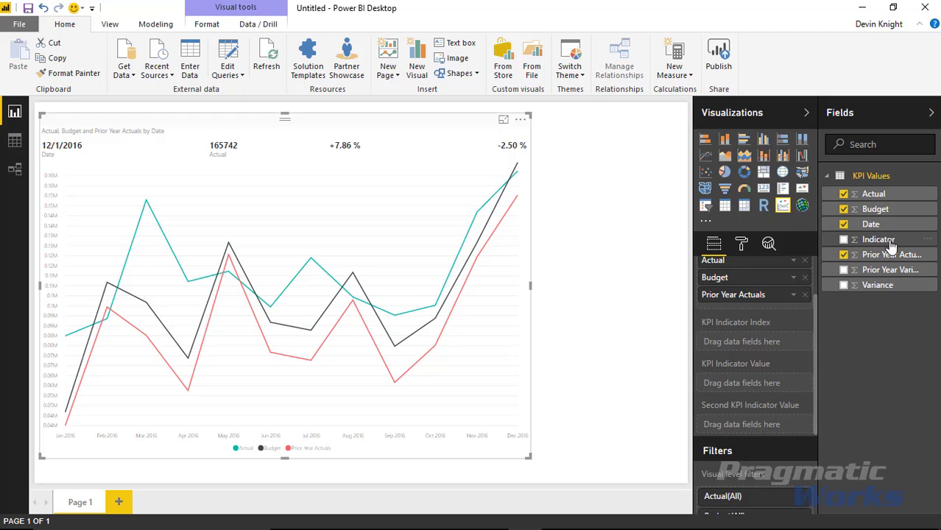
drag(897, 244, 794, 354)
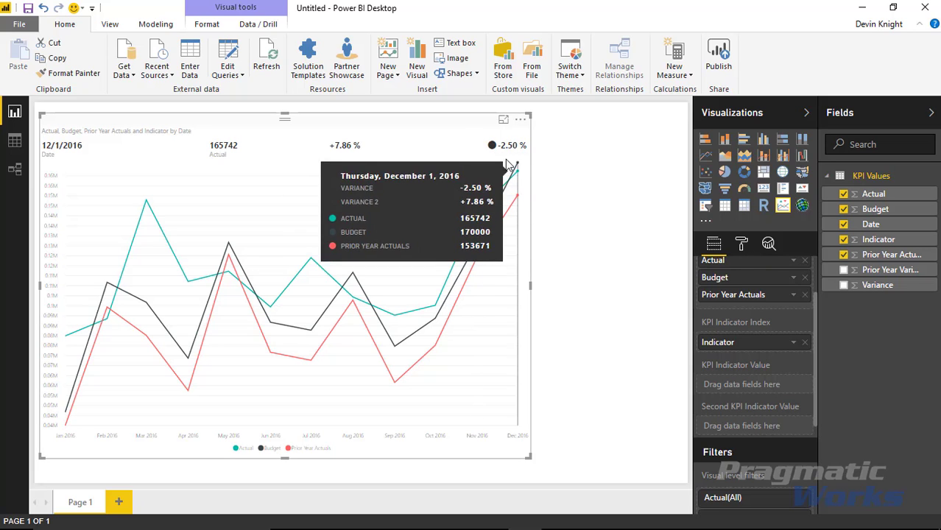
click(14, 140)
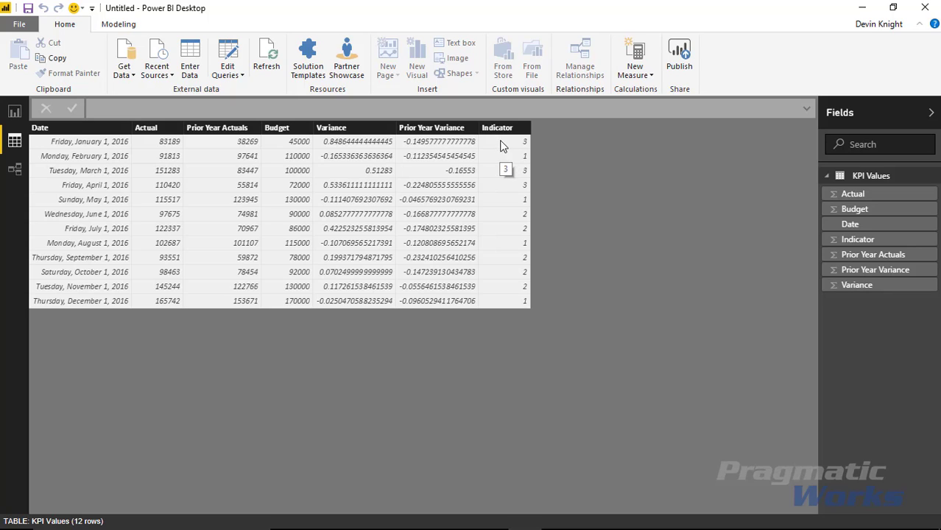
click(13, 114)
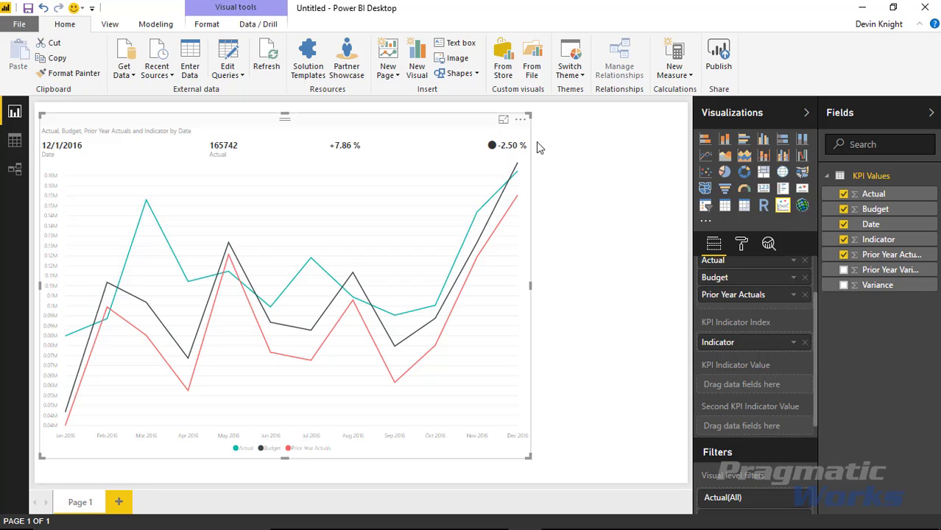
Show the visual's layout formatting options, shrink the Power KPI to a small tile to test auto scaling, and enlarge it again
click(743, 246)
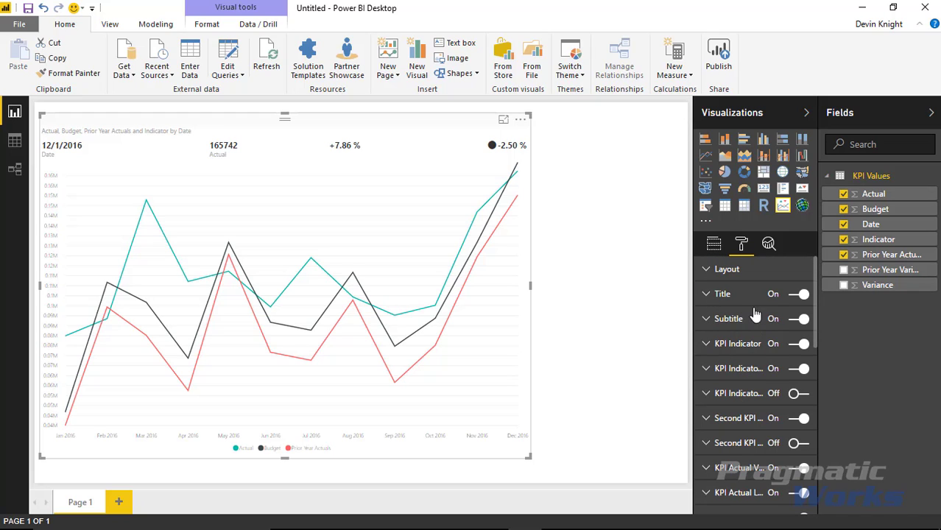
click(707, 271)
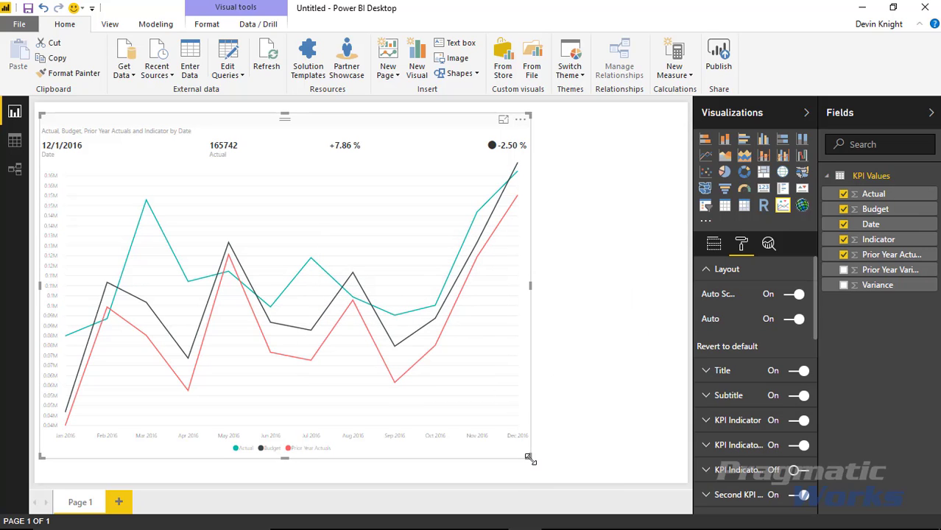
drag(530, 460, 109, 176)
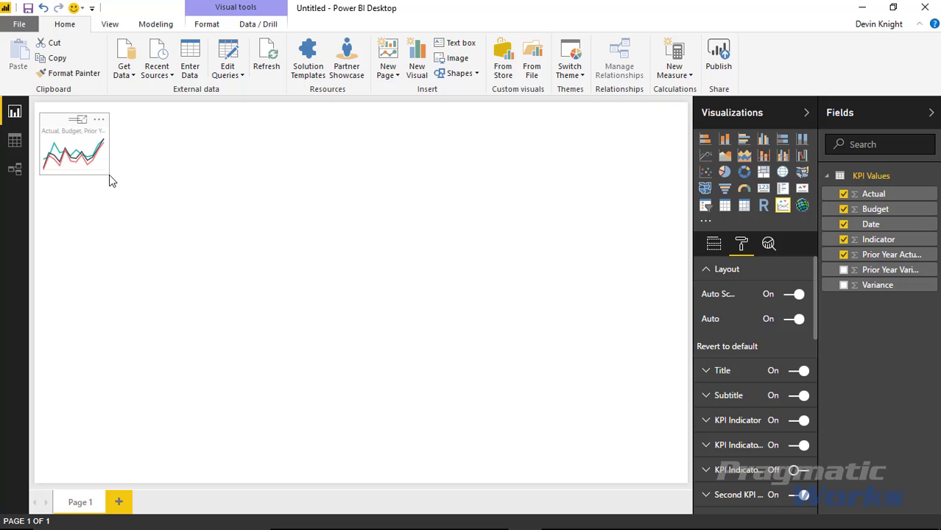
click(221, 299)
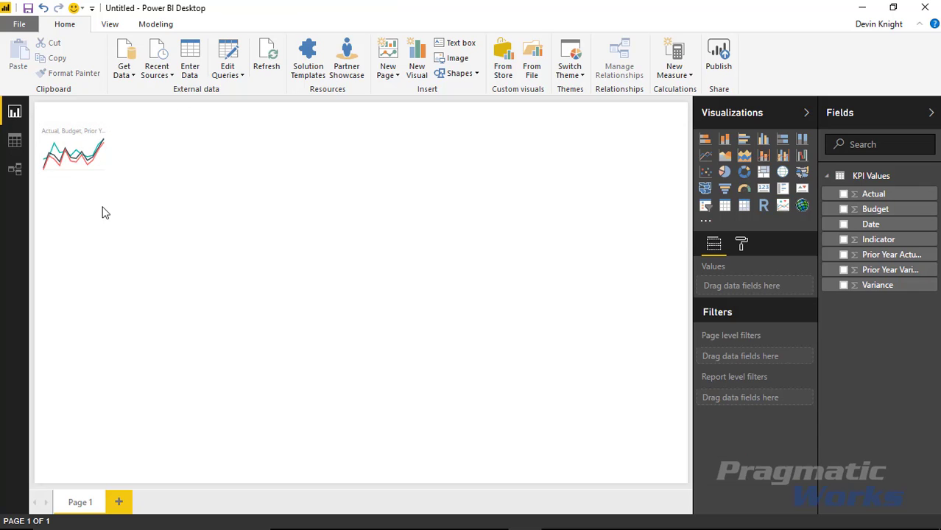
click(109, 174)
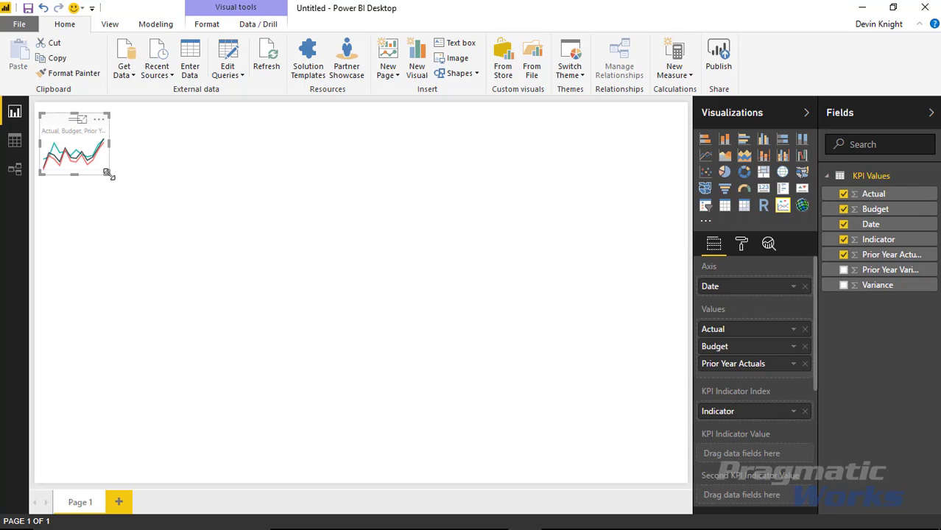
drag(110, 174, 581, 475)
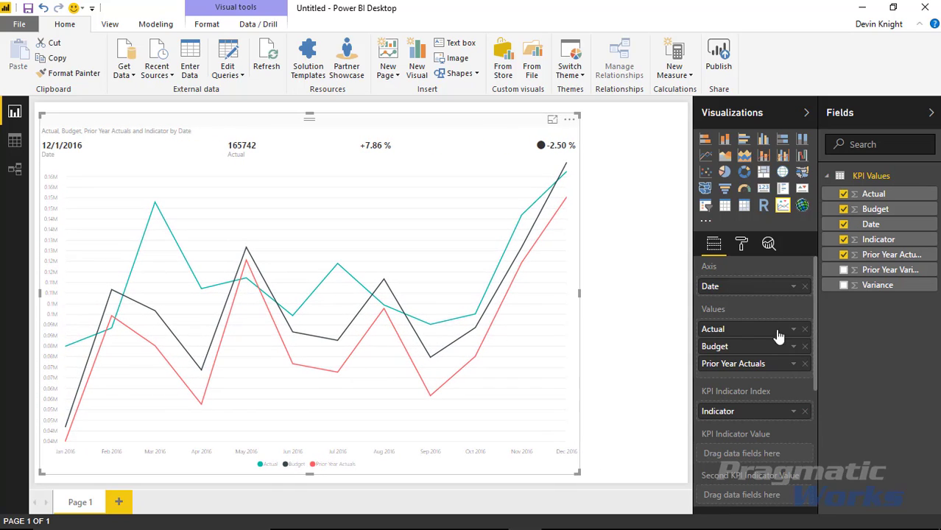
Turn off the Power KPI visual's automatic layout and set its layout to Bottom
click(743, 252)
click(708, 269)
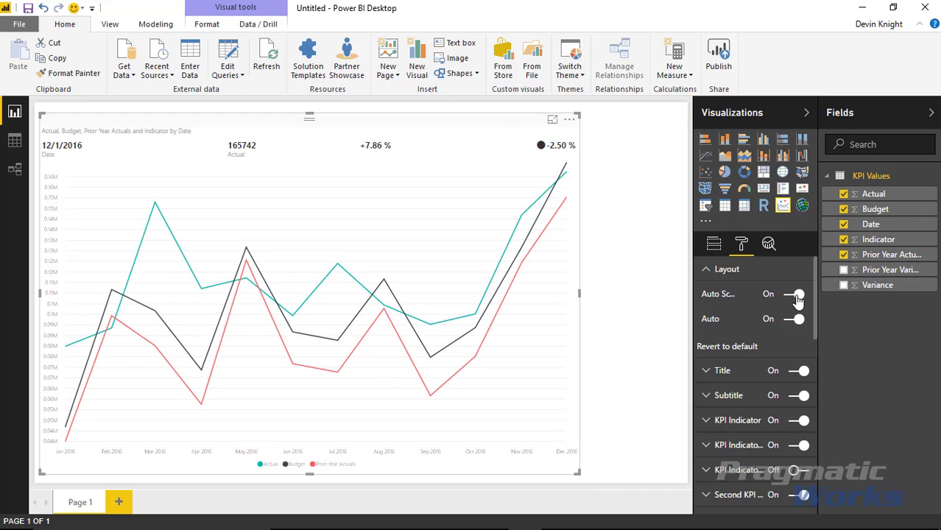
click(793, 321)
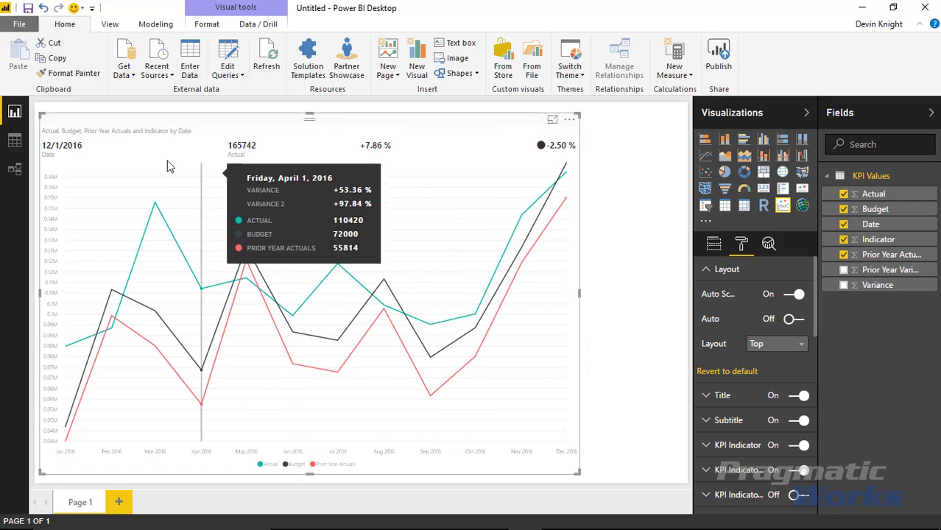
click(788, 344)
click(782, 392)
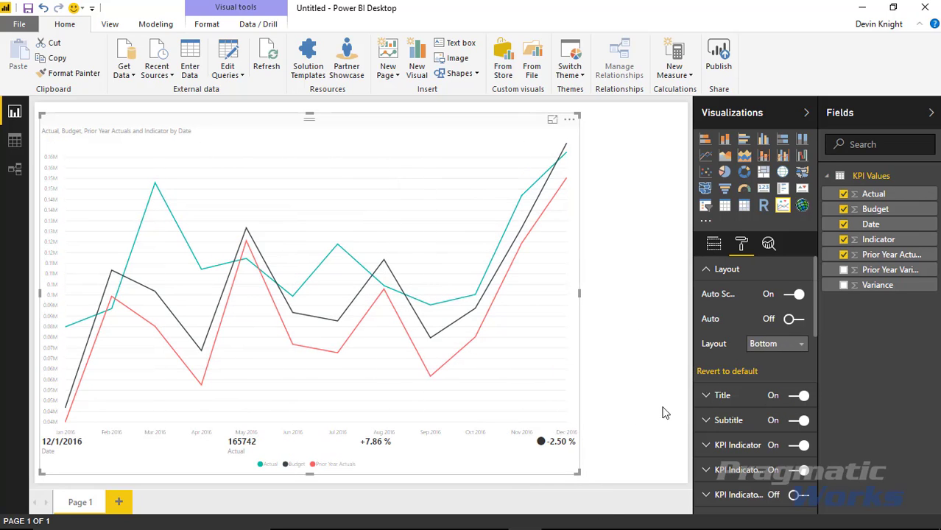
Test the visual at a small size, enlarge it to about two thirds of the canvas width, and turn automatic layout back on
drag(581, 477, 210, 224)
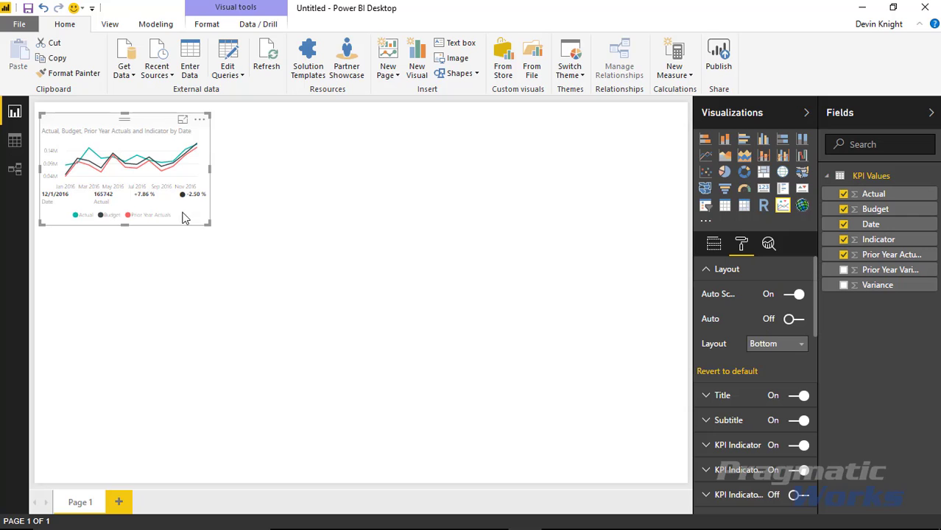
drag(207, 231, 481, 444)
click(795, 319)
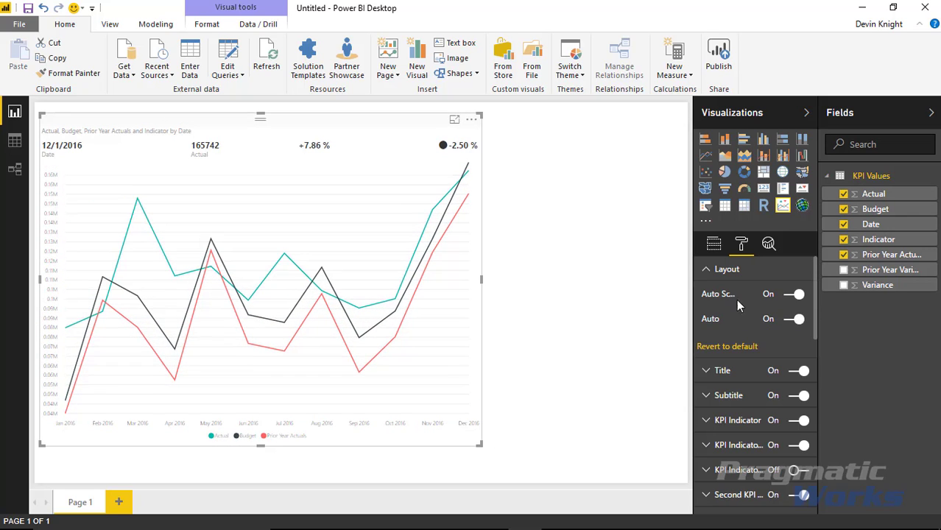
click(706, 270)
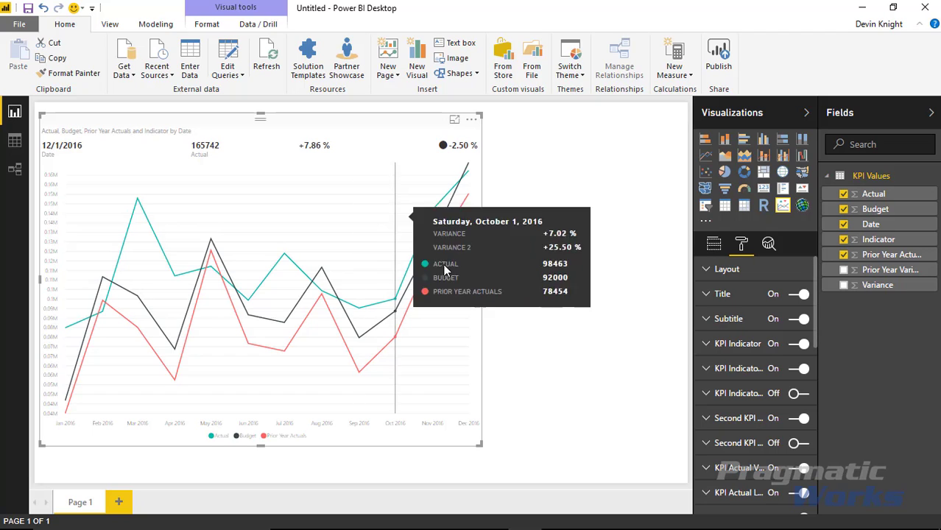
Turn off the Power KPI visual's title
click(716, 294)
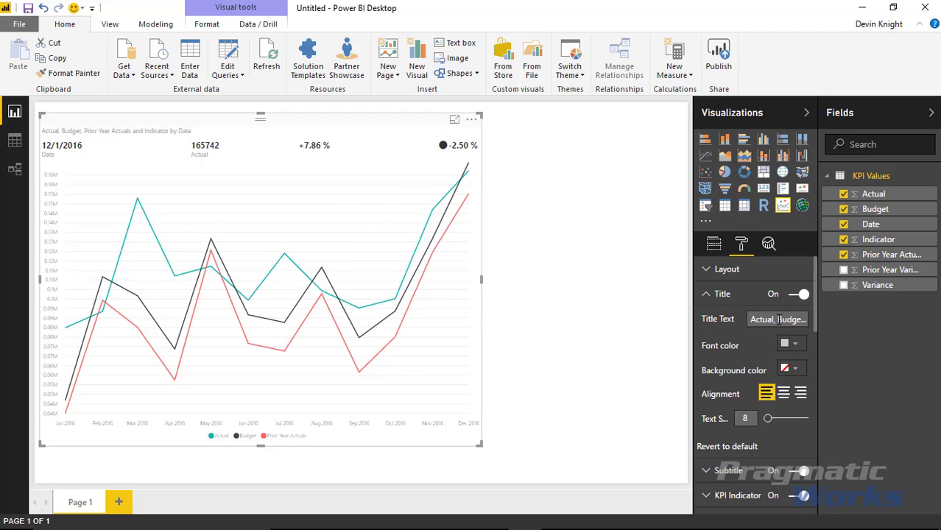
click(799, 294)
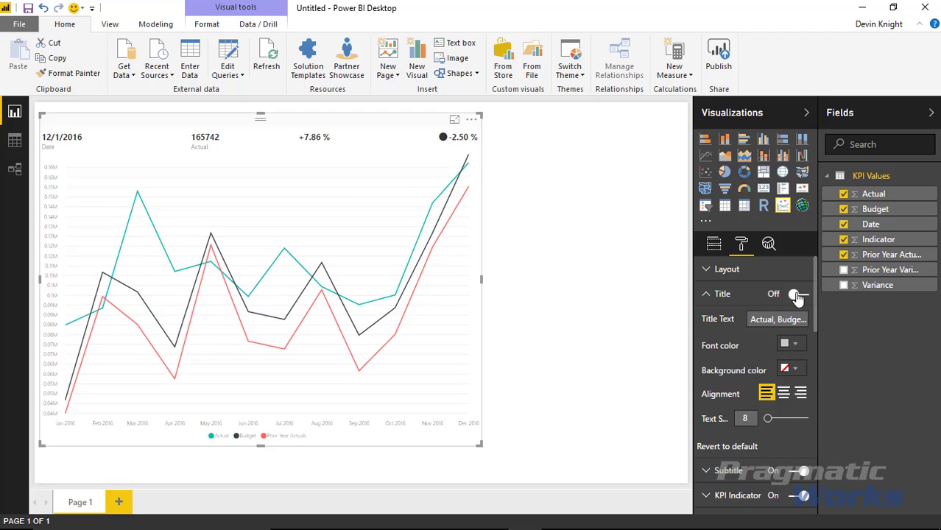
click(705, 296)
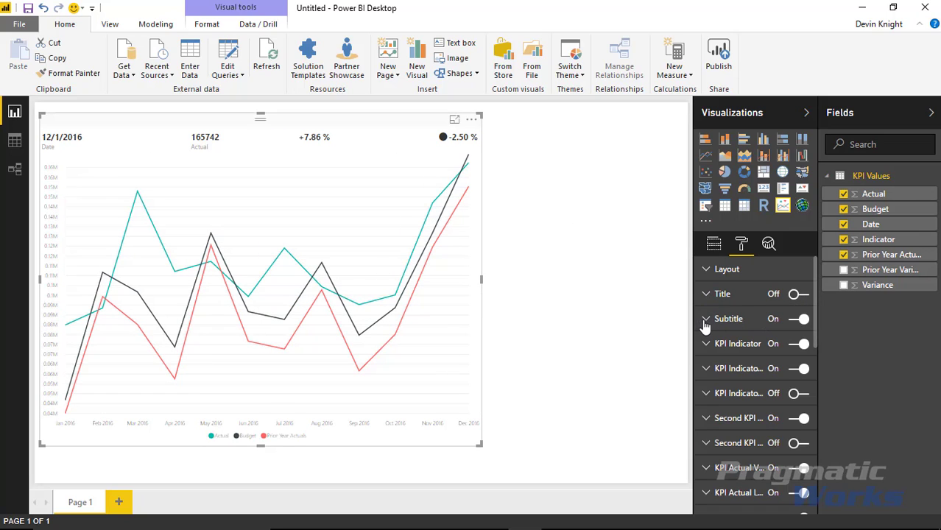
Set the Power KPI visual's subtitle text to "Budget vs Actual"
click(705, 320)
click(706, 296)
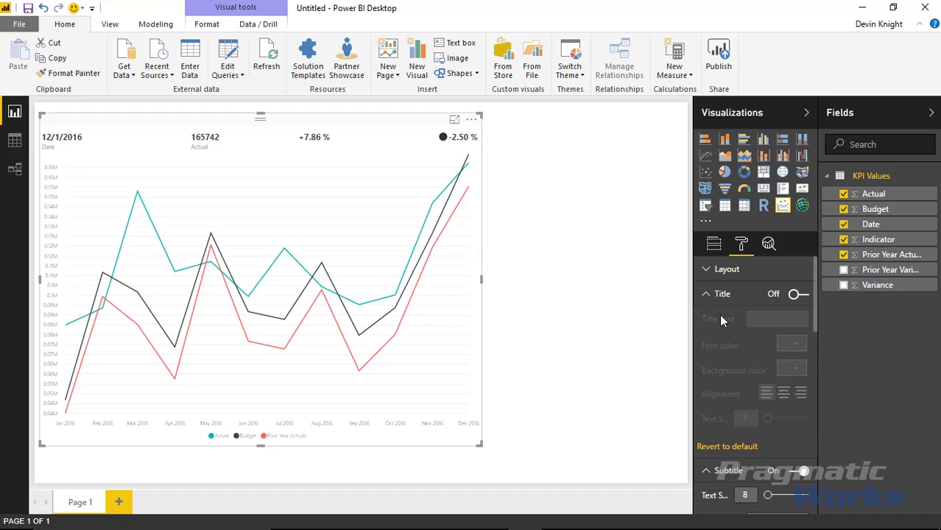
click(705, 294)
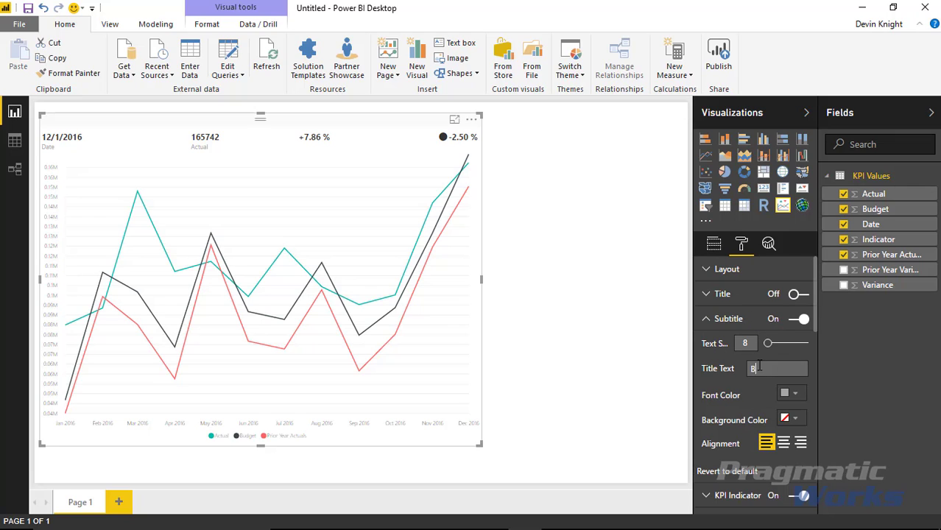
text(vs Actual)
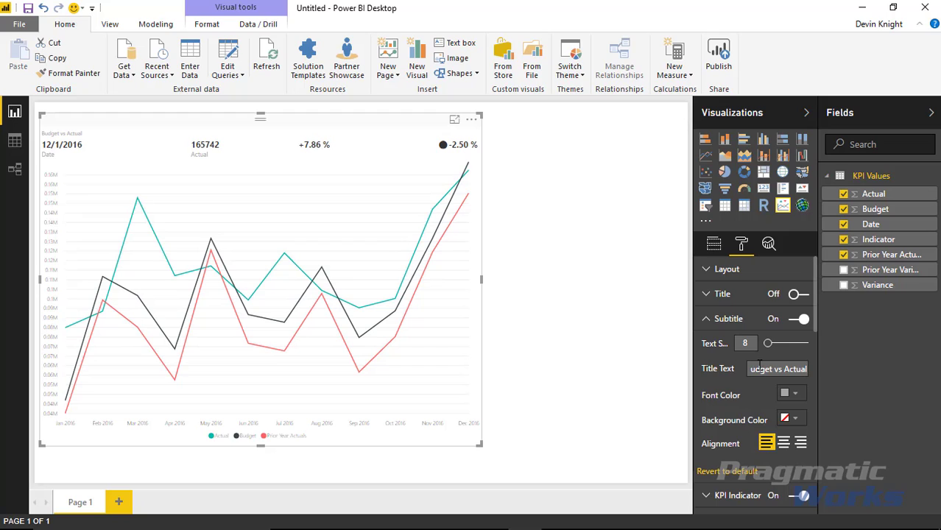
Set the subtitle's text size to 20 and center its alignment
click(784, 348)
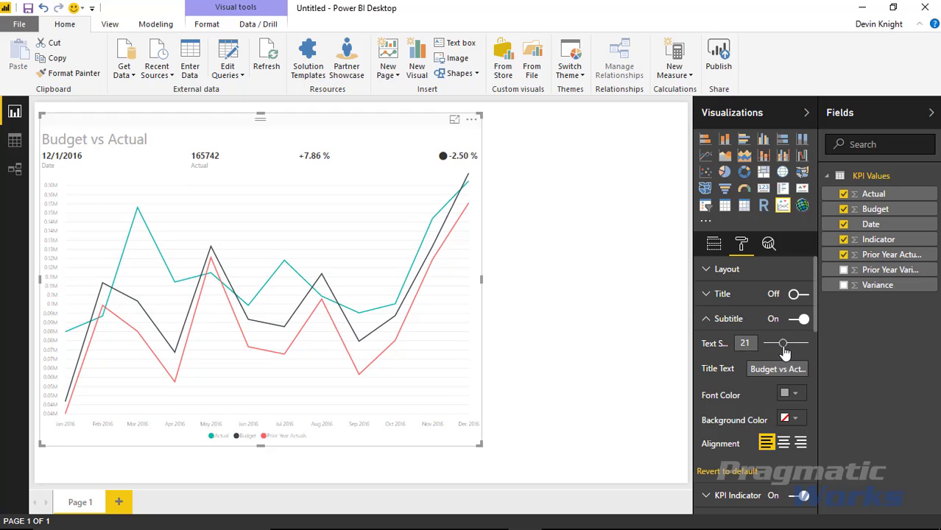
drag(784, 348, 782, 349)
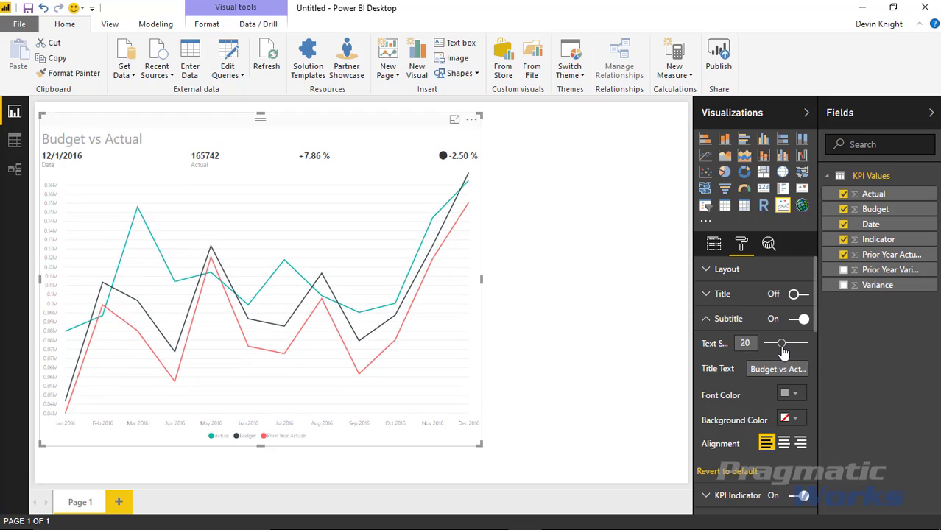
click(784, 442)
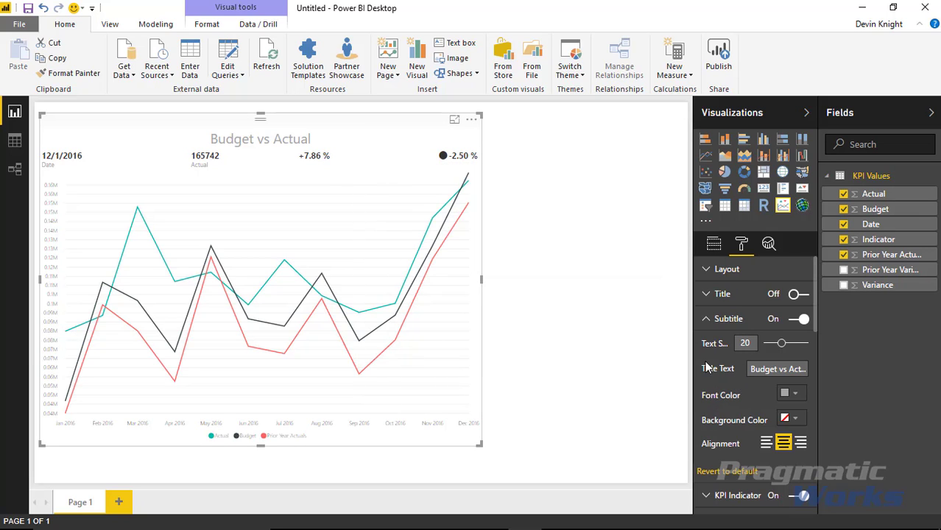
click(709, 320)
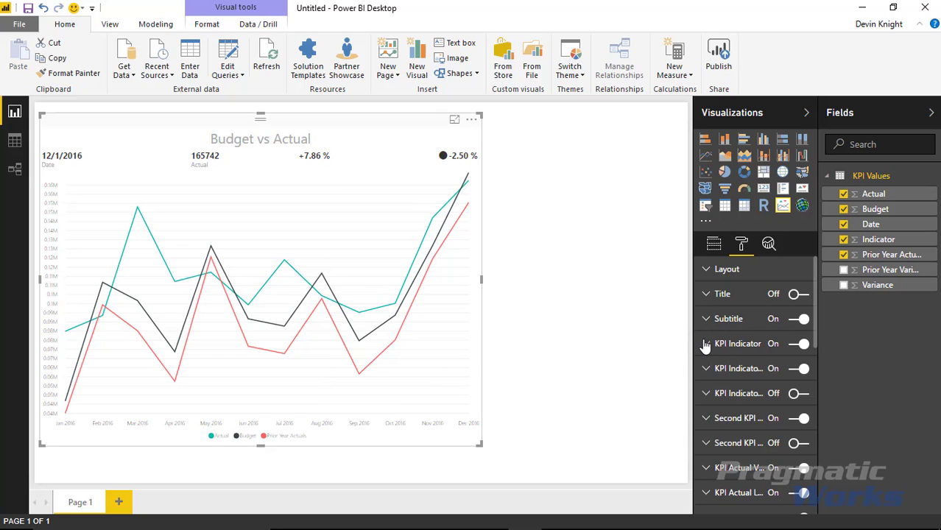
Check the Indicator values in the table data, return to the report, and set the KPI 1 indicator shape to Triangle
click(704, 351)
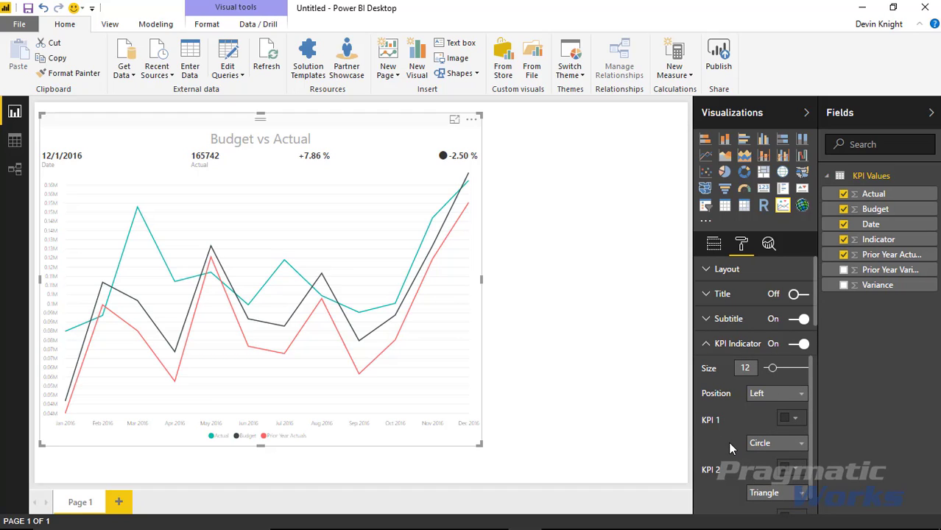
click(14, 140)
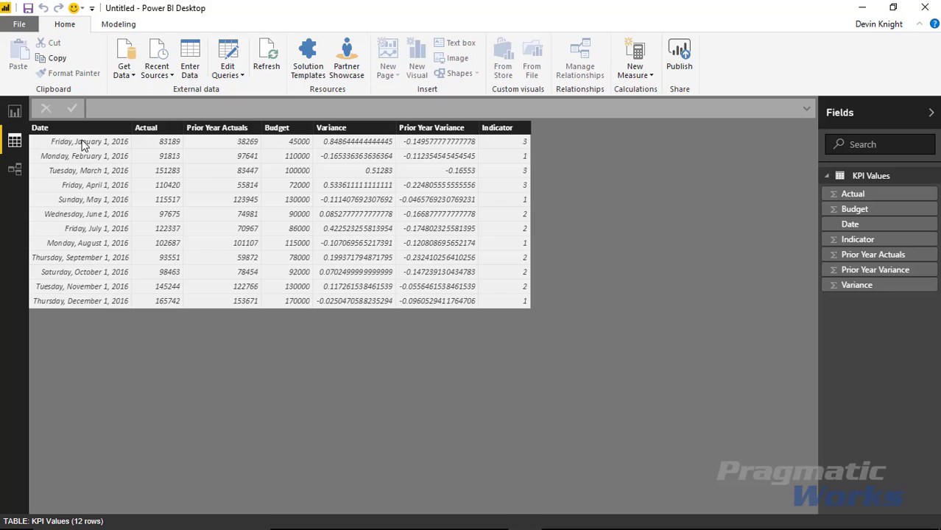
click(14, 110)
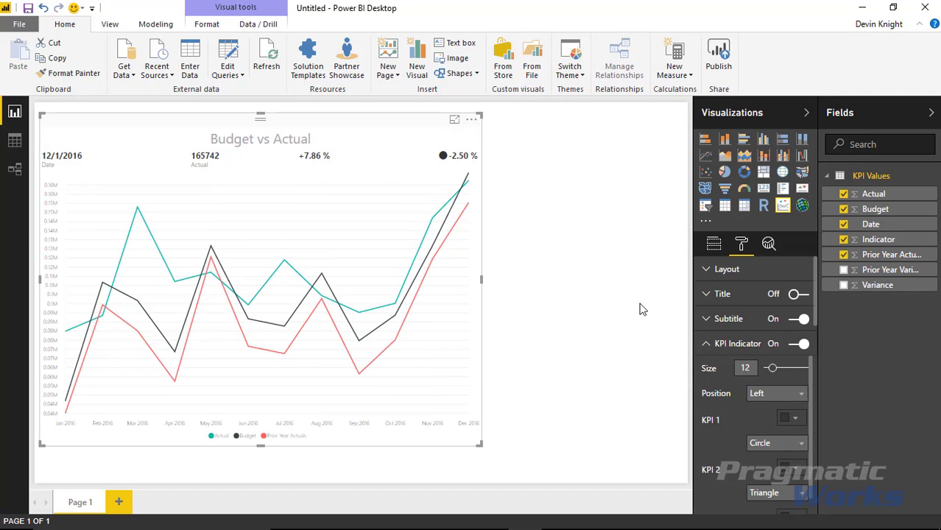
scroll(799, 472, down, 2)
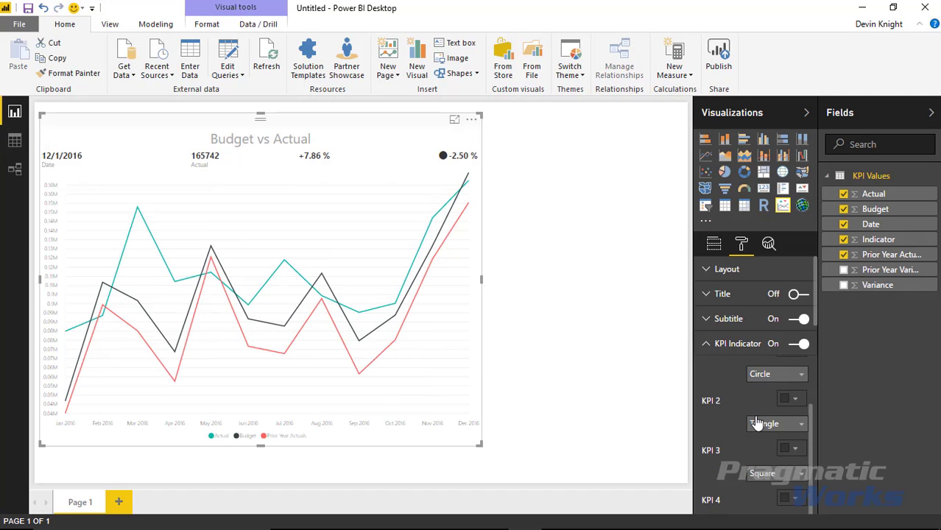
scroll(756, 418, up, 2)
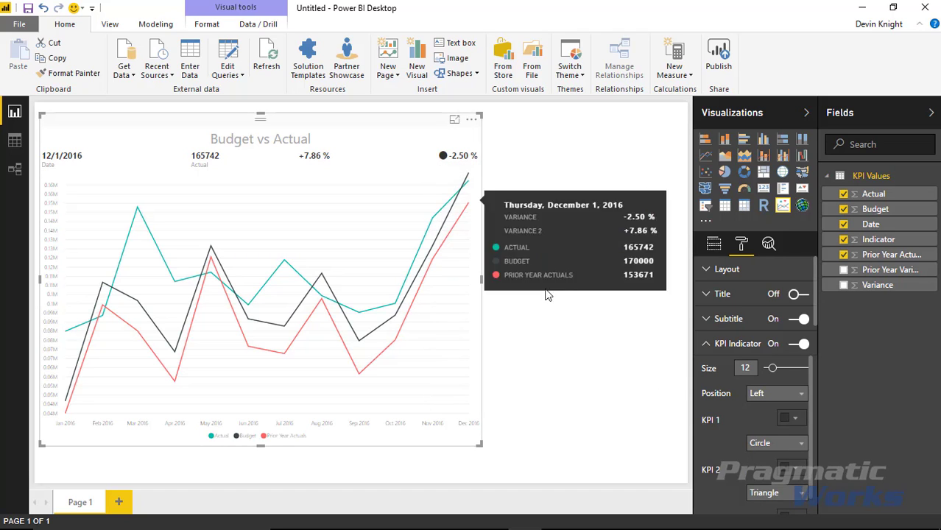
scroll(794, 457, down, 2)
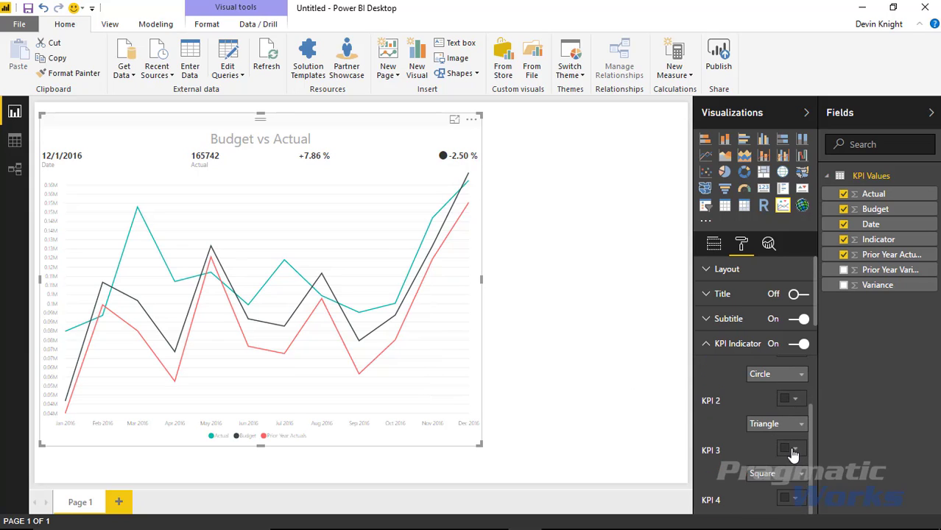
click(786, 377)
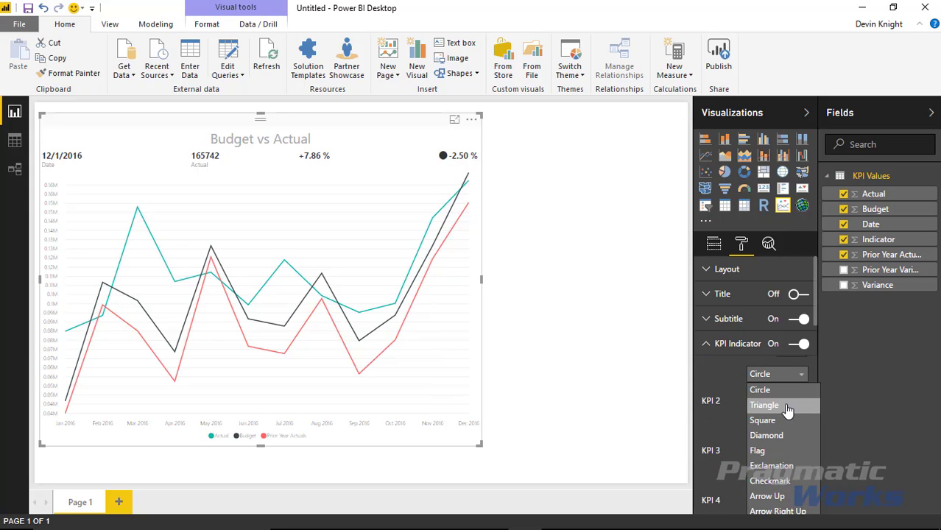
click(764, 405)
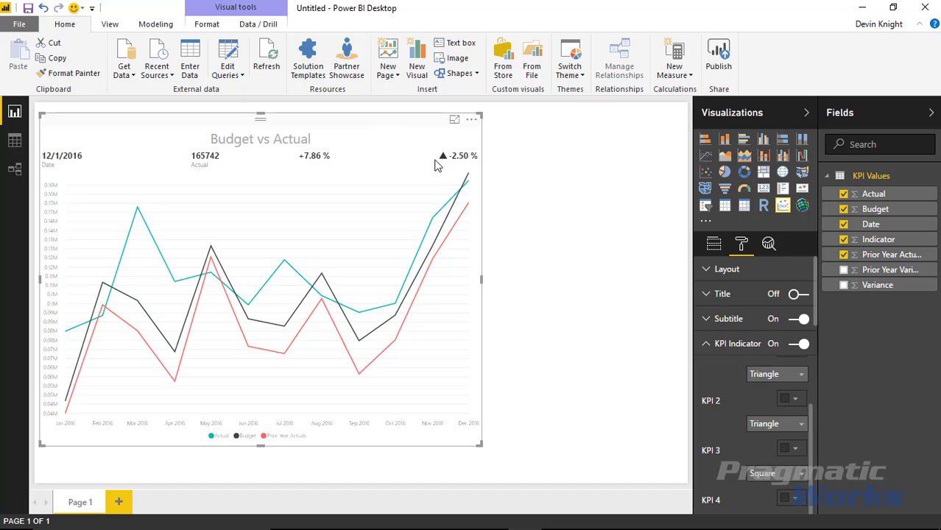
Set the KPI 1 indicator color to the red theme color
drag(810, 434, 809, 403)
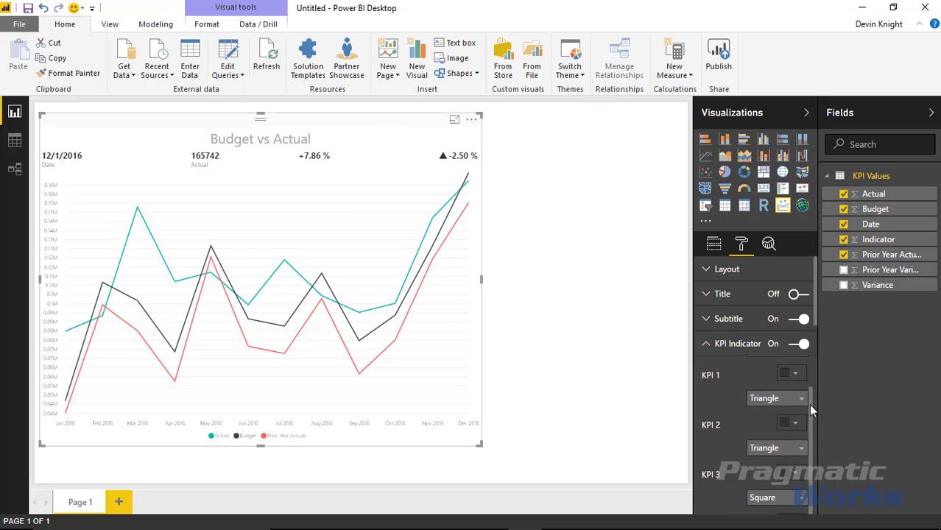
scroll(788, 413, up, 1)
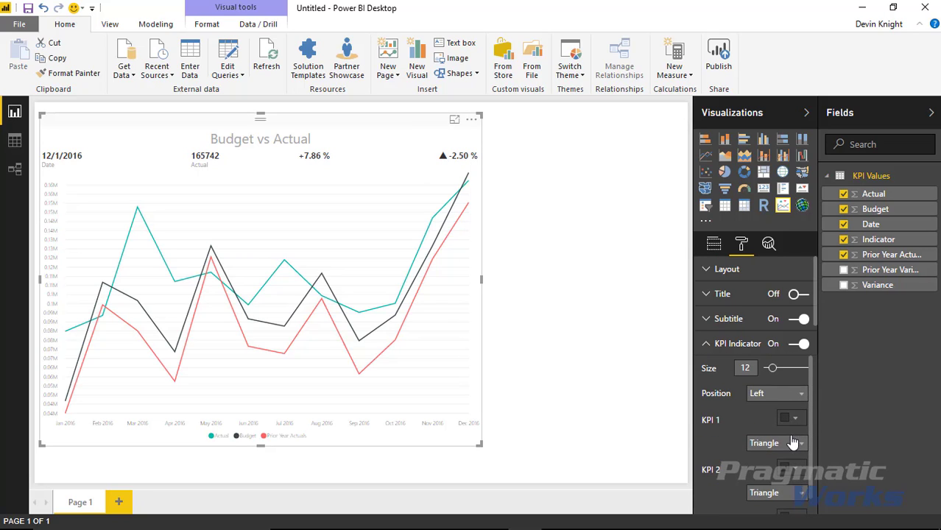
click(794, 419)
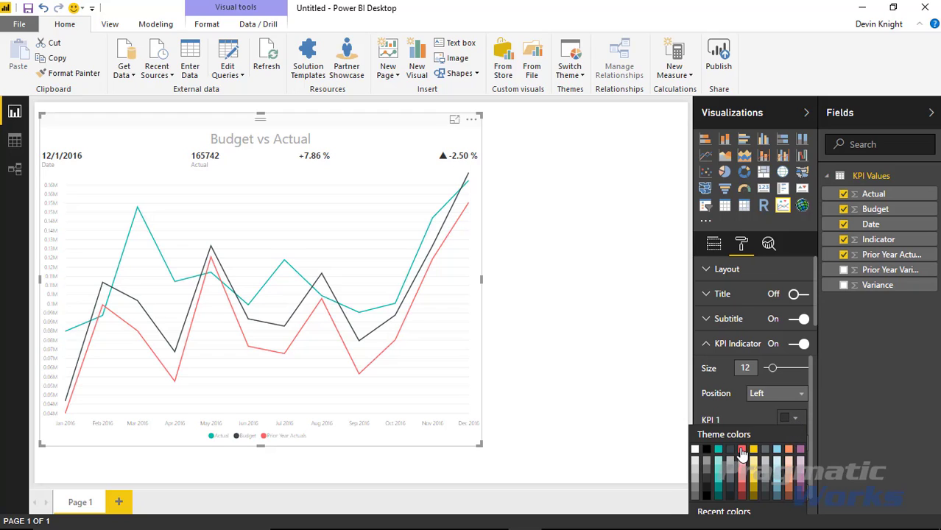
click(742, 451)
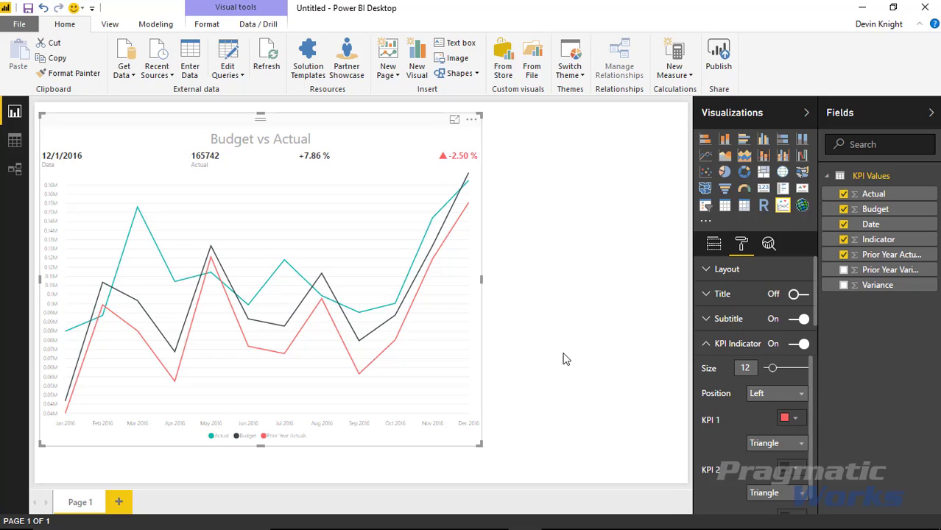
Try the Arrow Right Up shape for the KPI 1 indicator
click(766, 444)
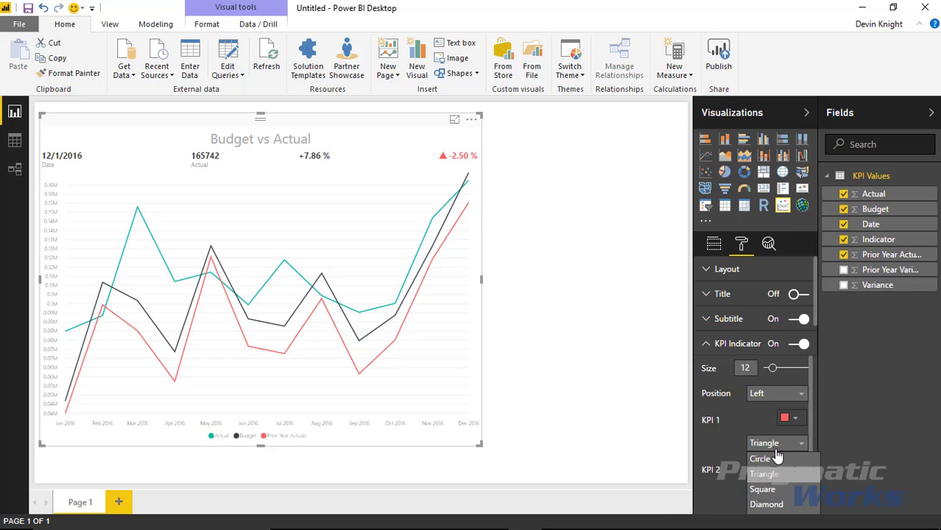
scroll(799, 448, down, 2)
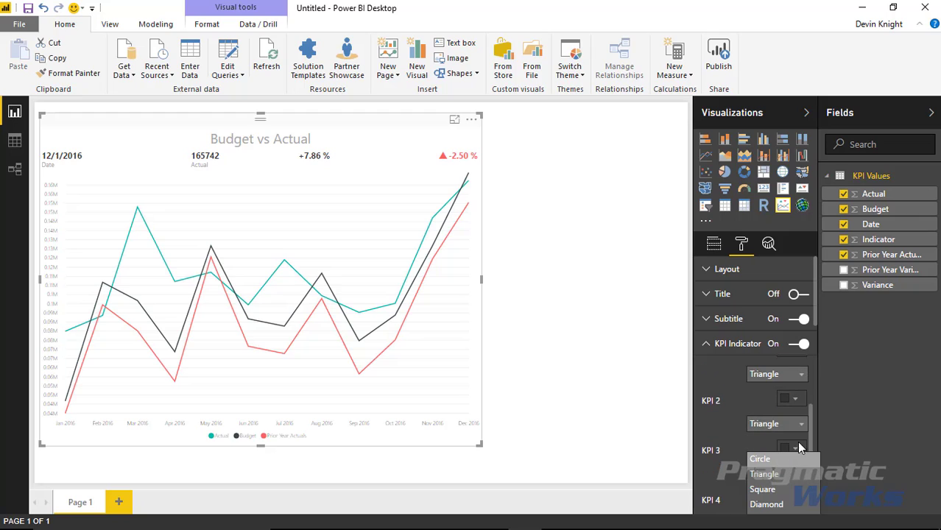
click(788, 374)
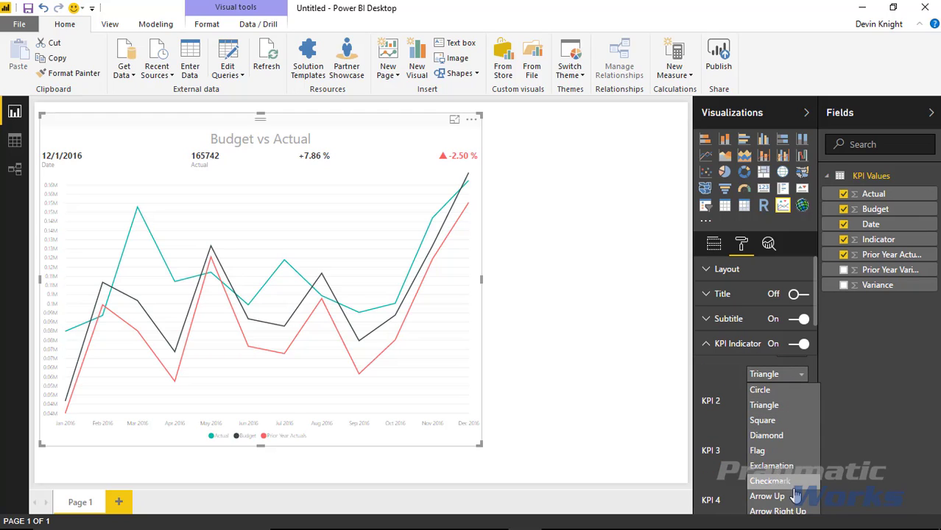
click(807, 518)
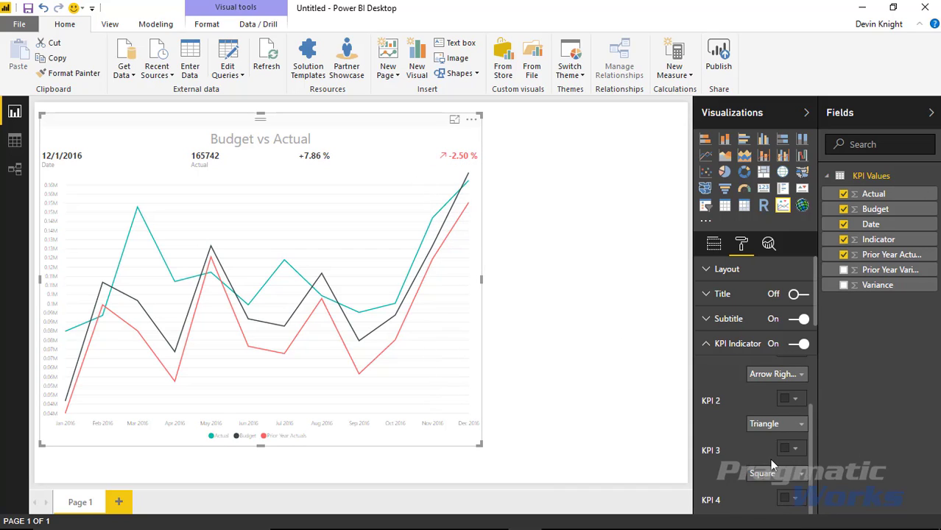
Set the KPI 1 indicator shape to Flag
scroll(780, 451, down, 1)
scroll(793, 414, up, 2)
scroll(795, 410, down, 2)
scroll(795, 405, up, 1)
scroll(792, 412, up, 2)
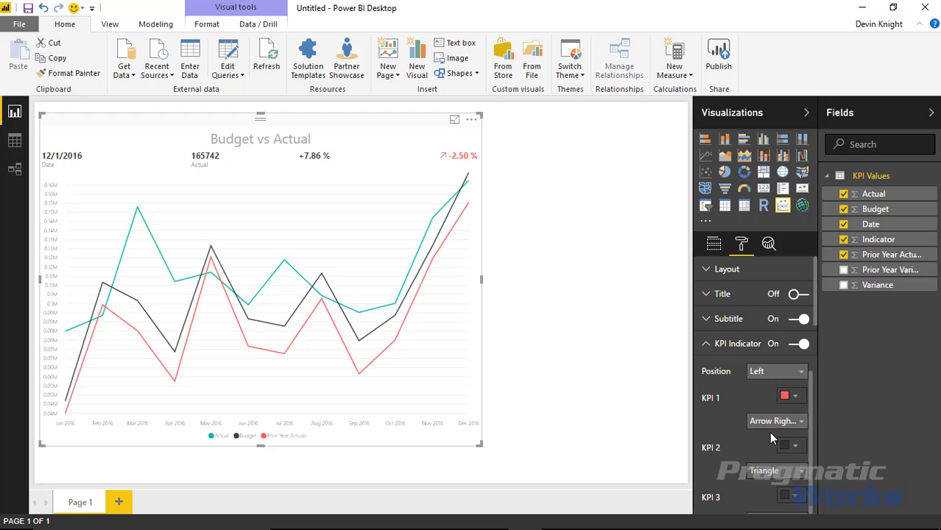
click(772, 422)
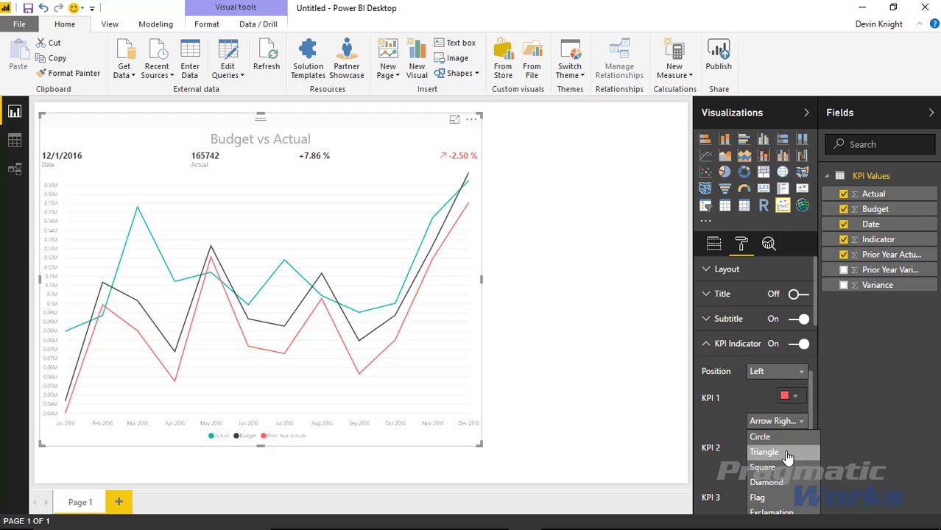
click(779, 500)
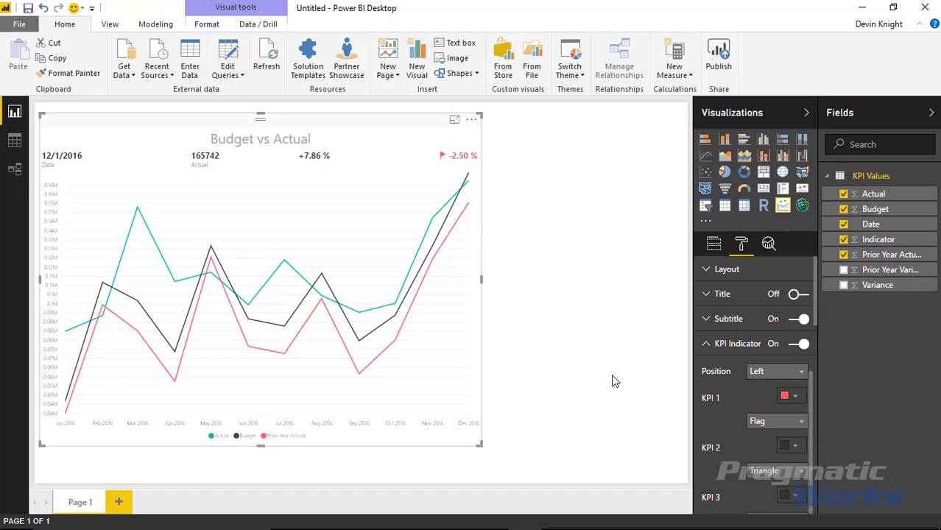
Set the KPI 2 indicator shape to Diamond and its color to the yellow theme color
scroll(793, 477, down, 2)
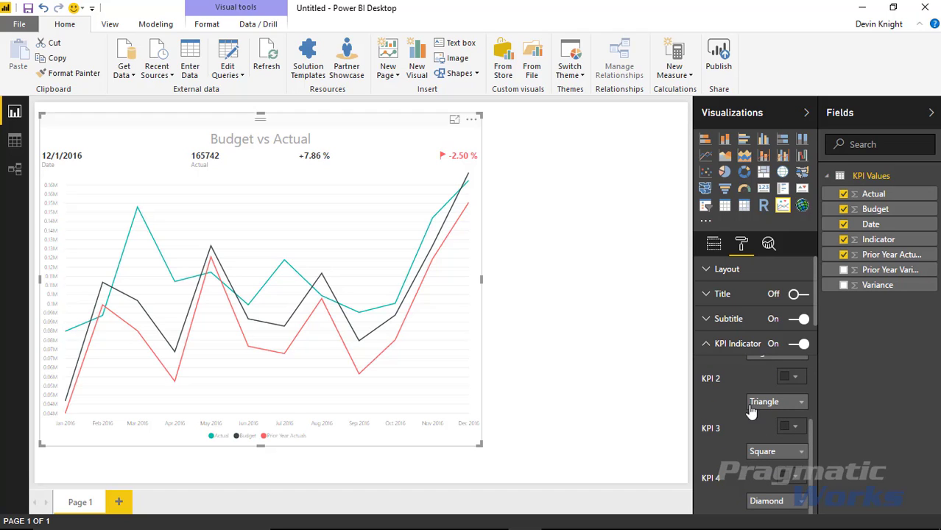
click(785, 407)
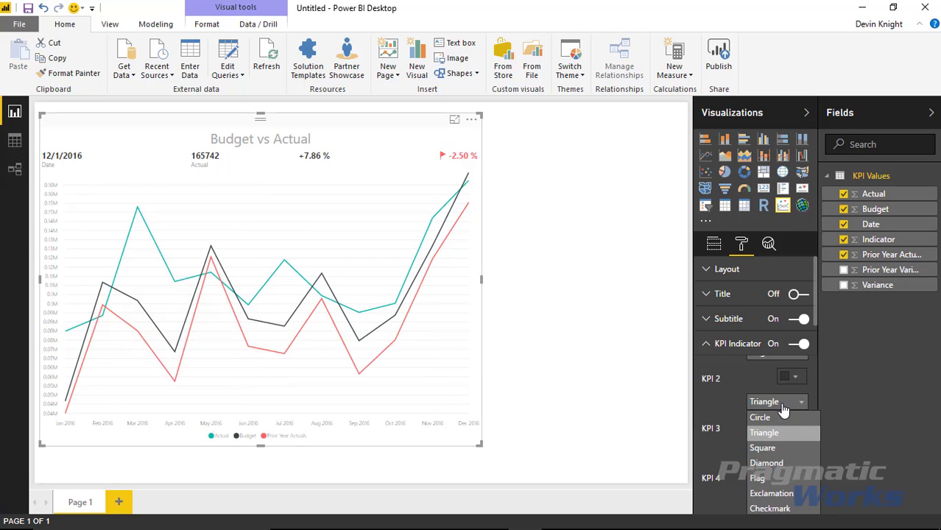
click(787, 466)
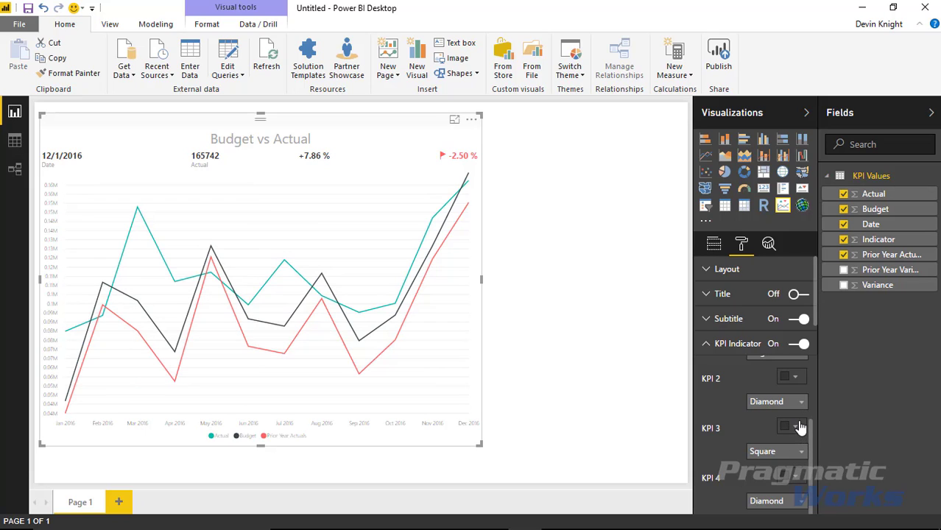
click(789, 379)
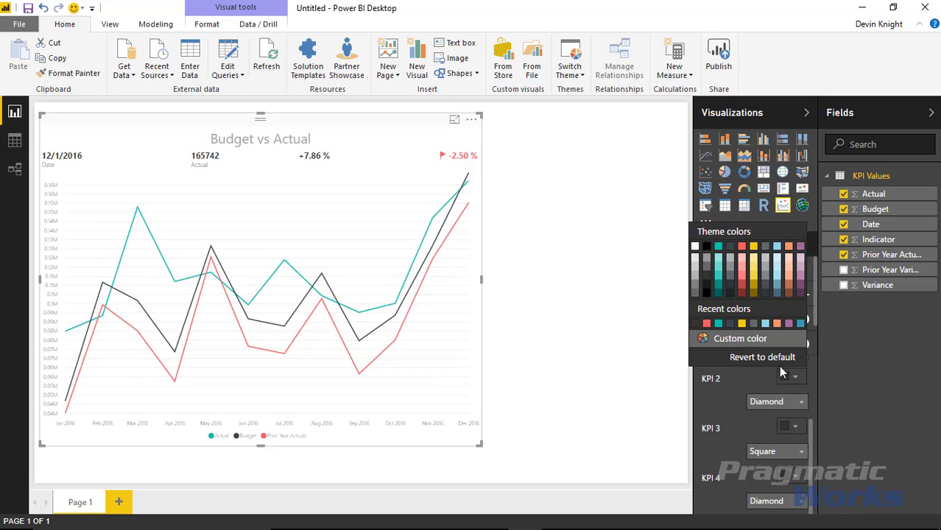
click(754, 249)
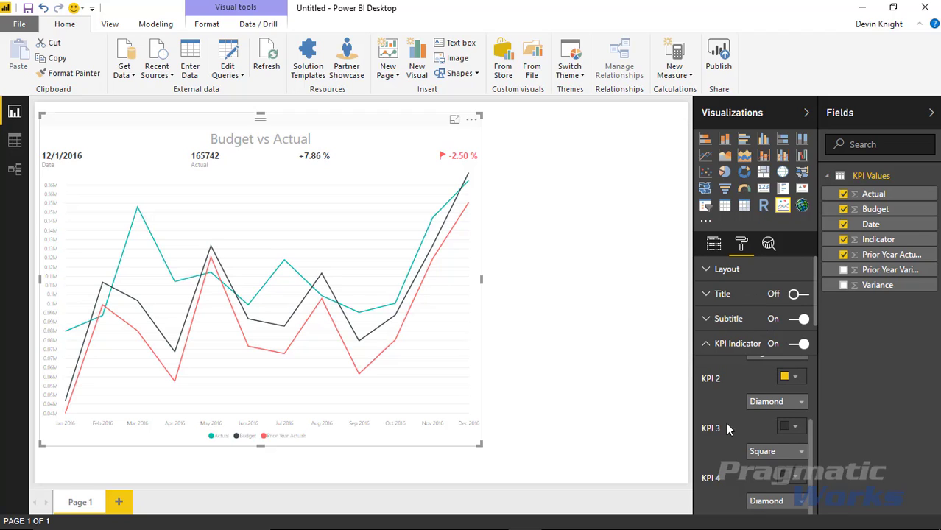
Set the KPI 3 indicator shape to Checkmark
click(799, 451)
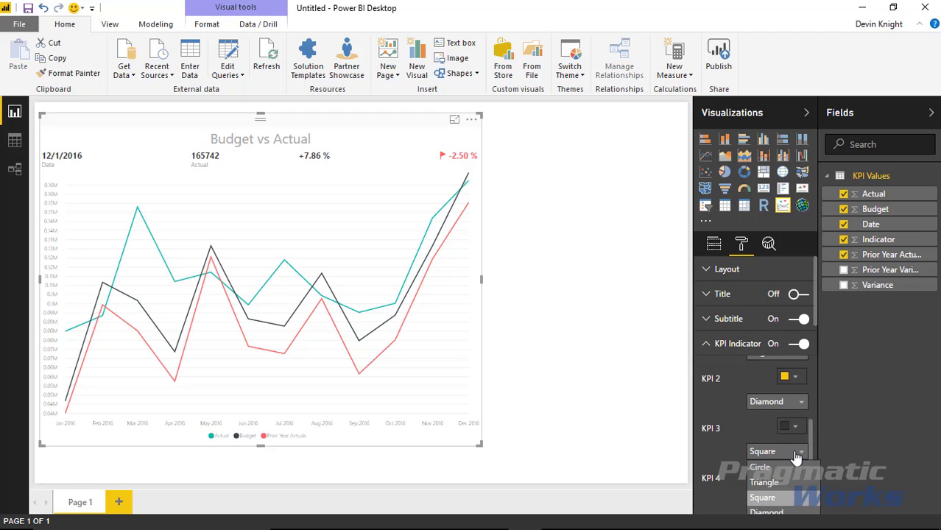
scroll(730, 439, down, 1)
scroll(728, 432, down, 3)
click(777, 317)
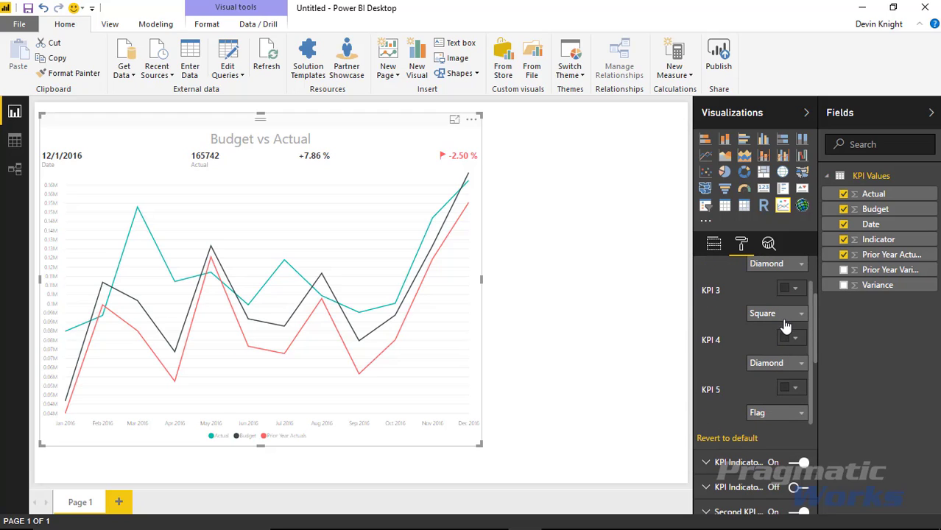
click(779, 313)
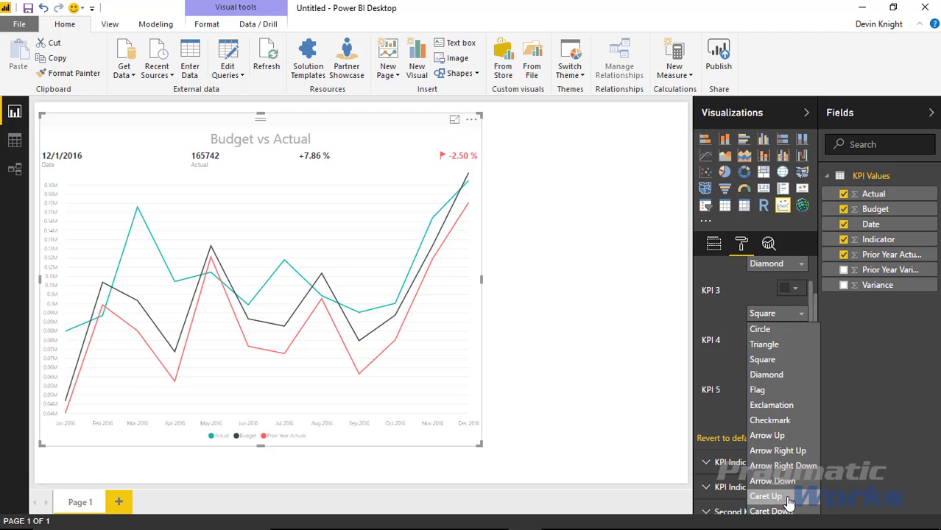
click(772, 421)
Give the KPI 3 indicator a bright green custom color
click(795, 290)
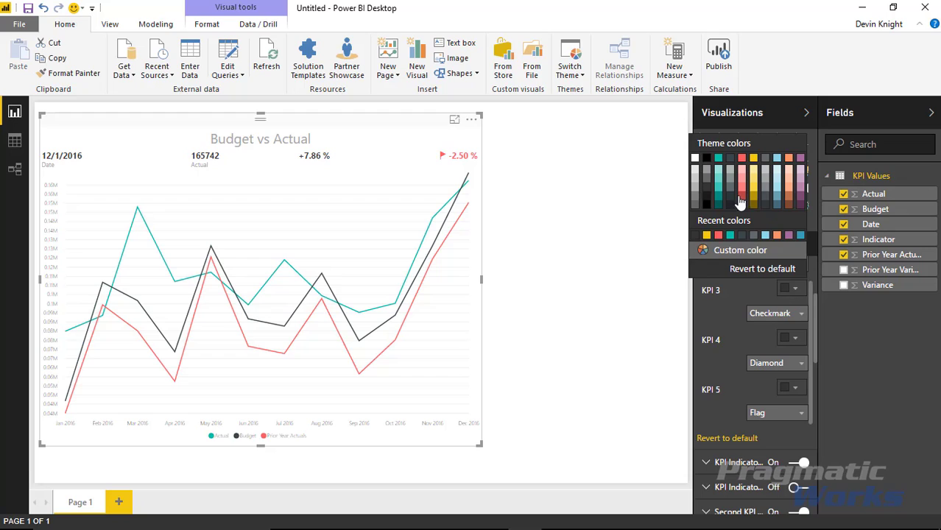
click(742, 251)
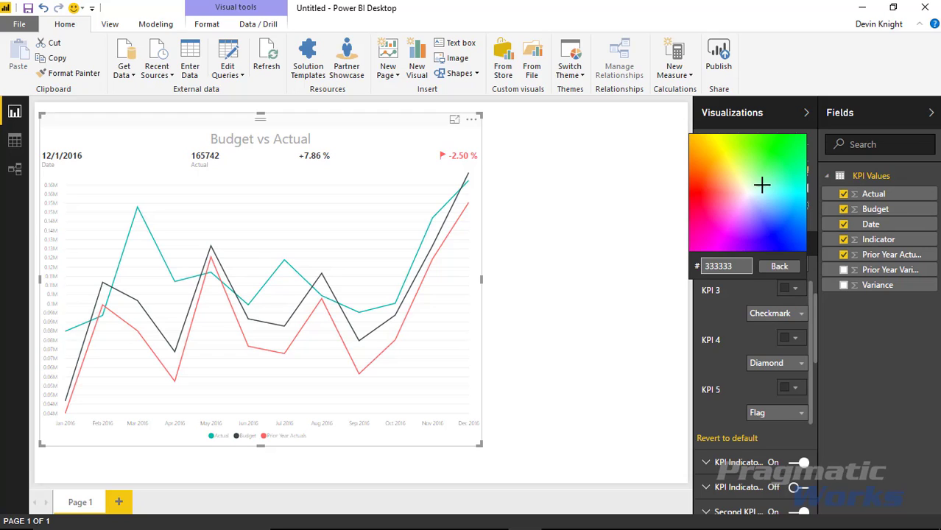
click(790, 144)
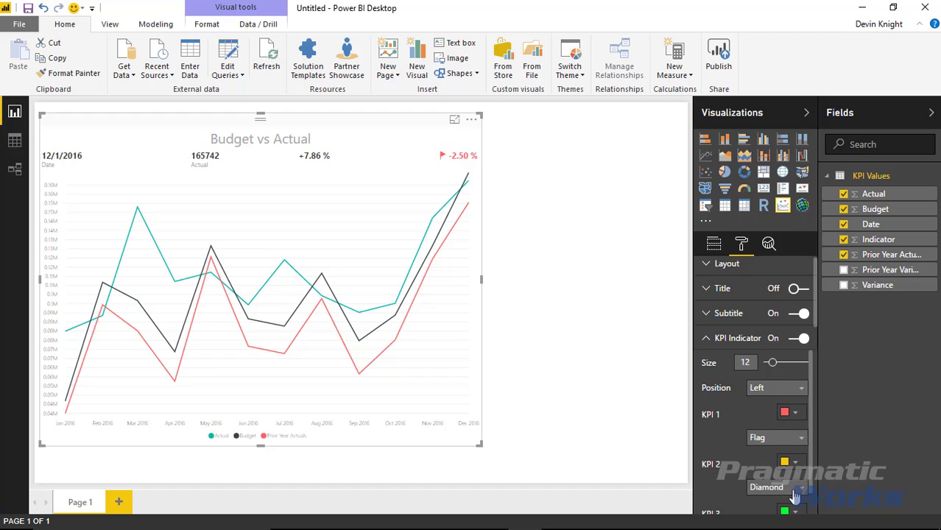
Compare the KPI indicator settings with the Indicator values in the table data, and return to the report
scroll(783, 515, down, 1)
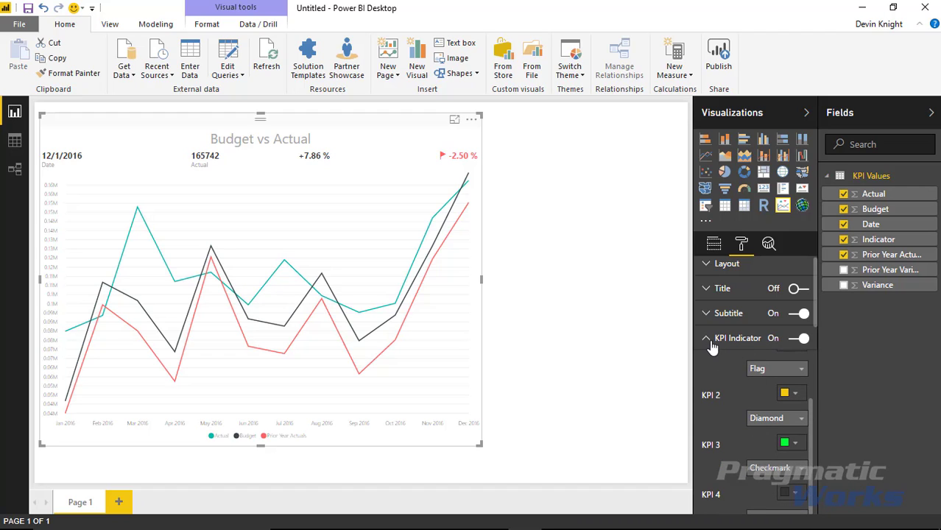
click(14, 140)
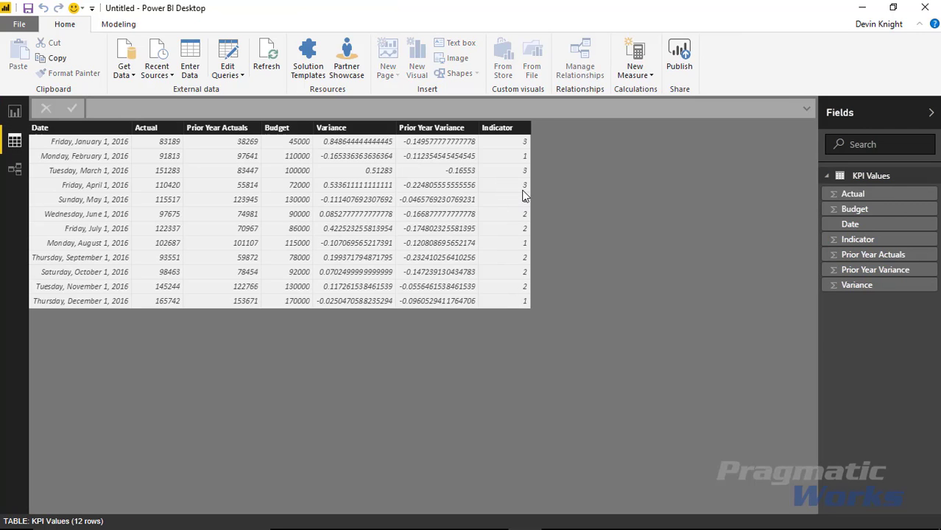
click(15, 112)
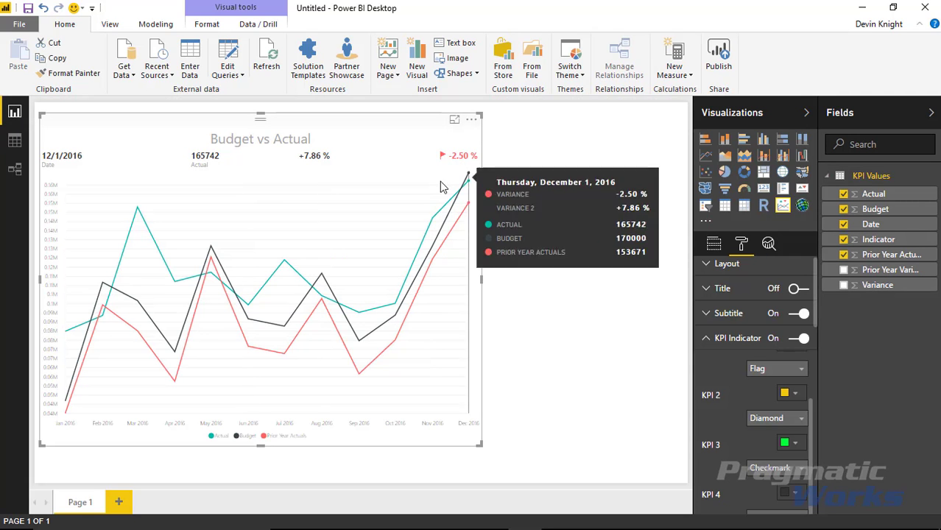
Collapse the KPI Indicator settings and widen the formatting area so the full option names fit, with the Power KPI visual selected
click(711, 354)
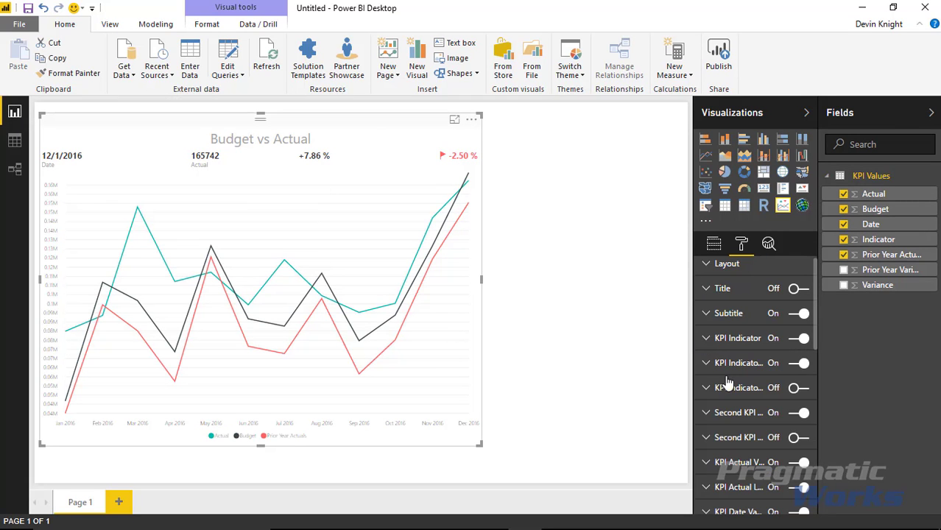
click(693, 363)
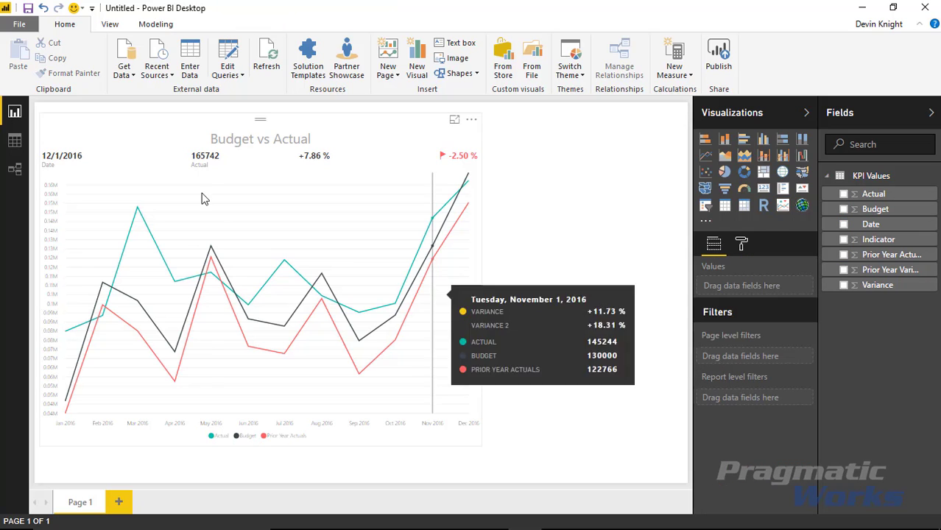
click(284, 221)
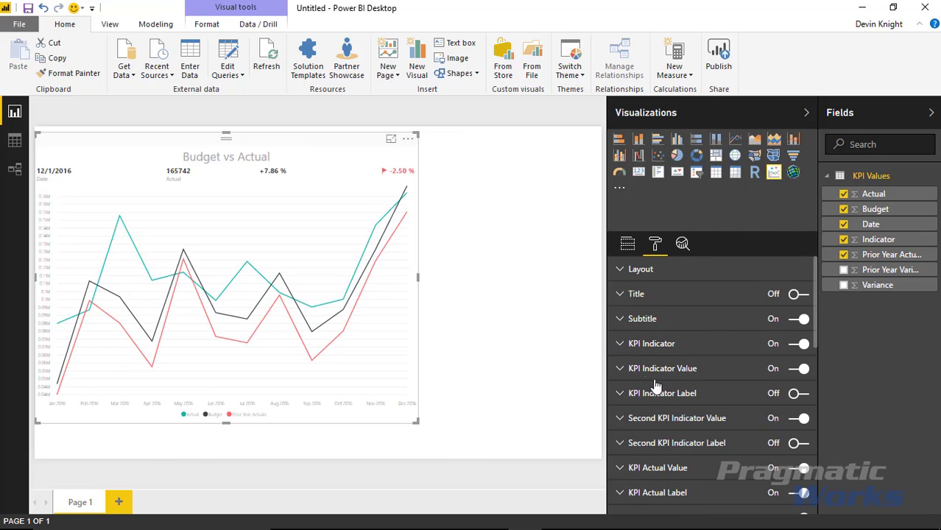
Set the KPI Indicator Value text size to 16
click(623, 369)
scroll(751, 440, down, 2)
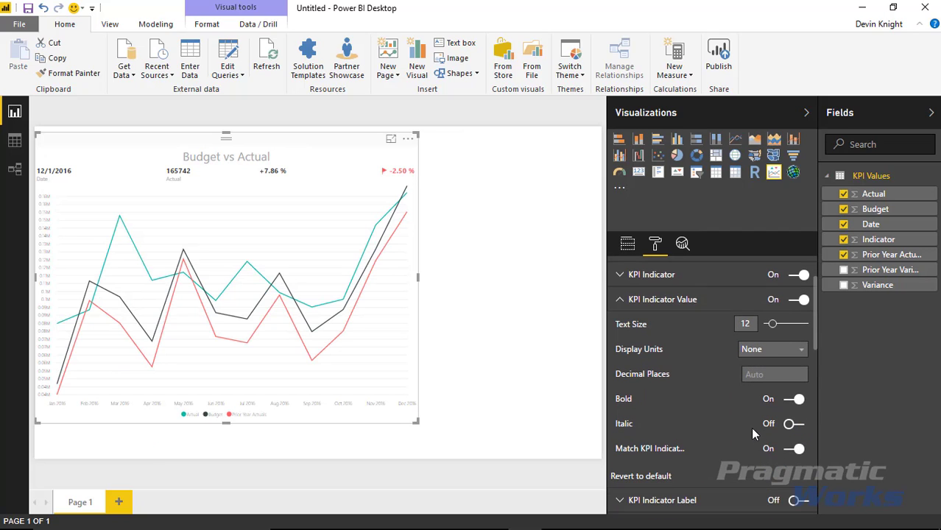
drag(776, 325, 786, 324)
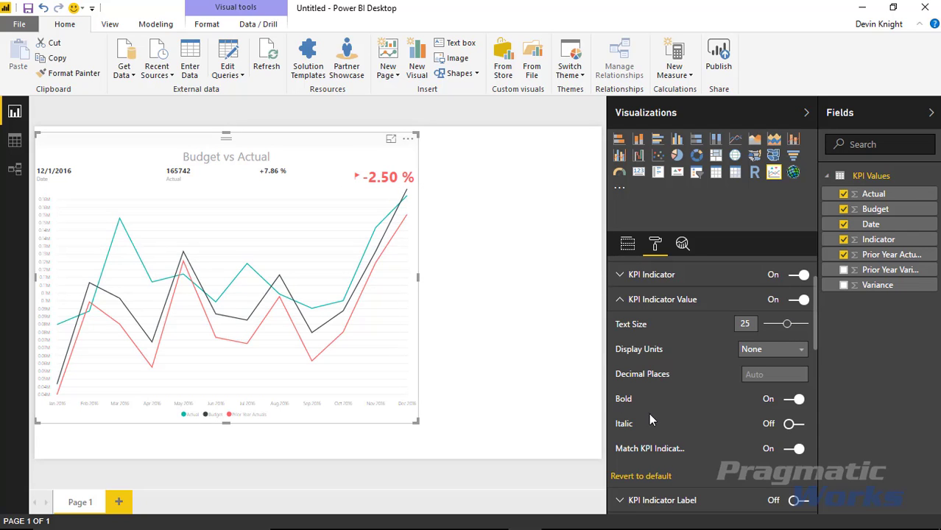
scroll(643, 408, down, 1)
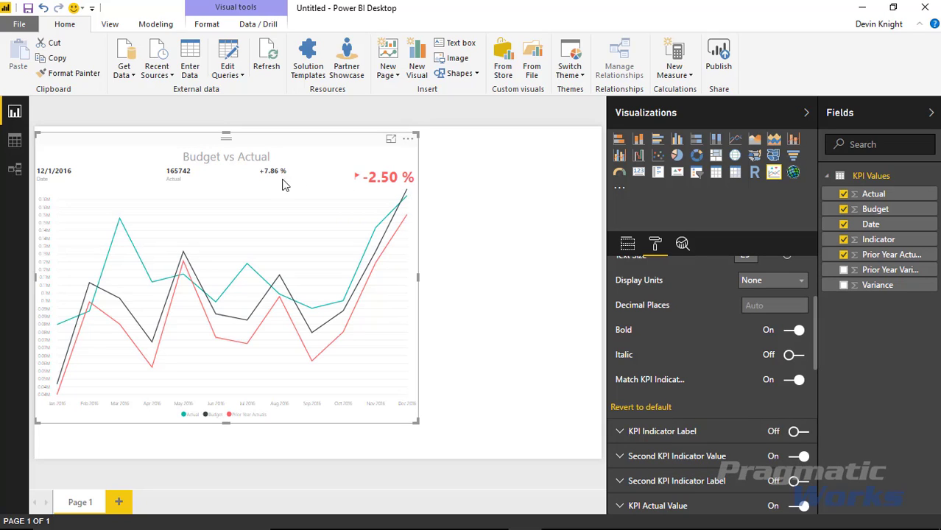
scroll(713, 325, up, 2)
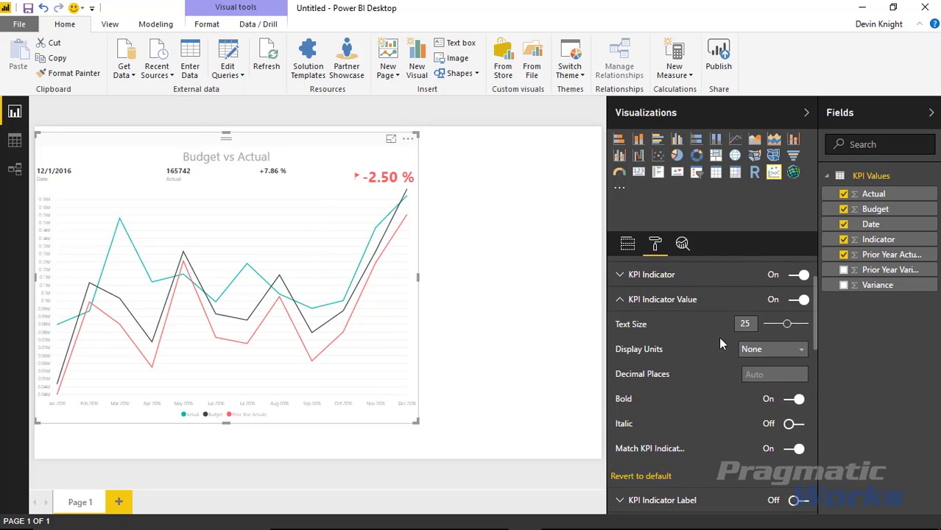
click(775, 326)
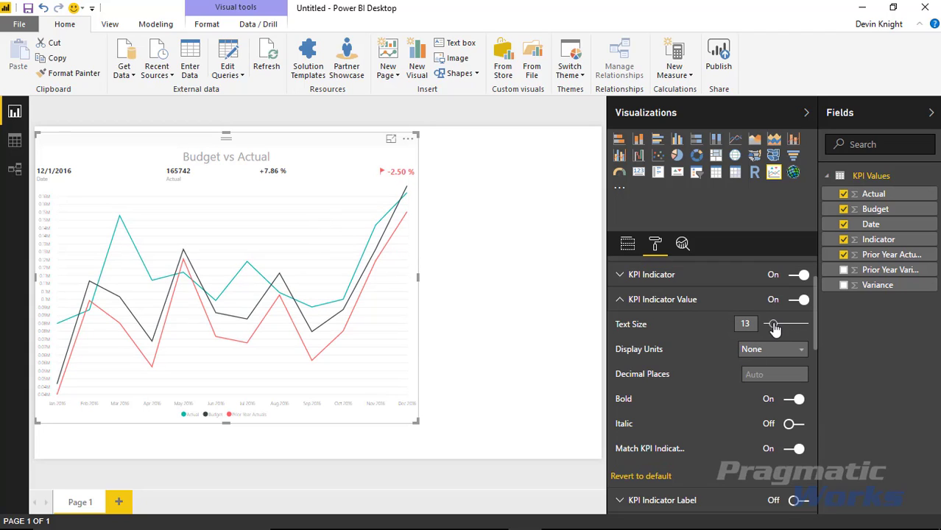
drag(774, 330, 779, 332)
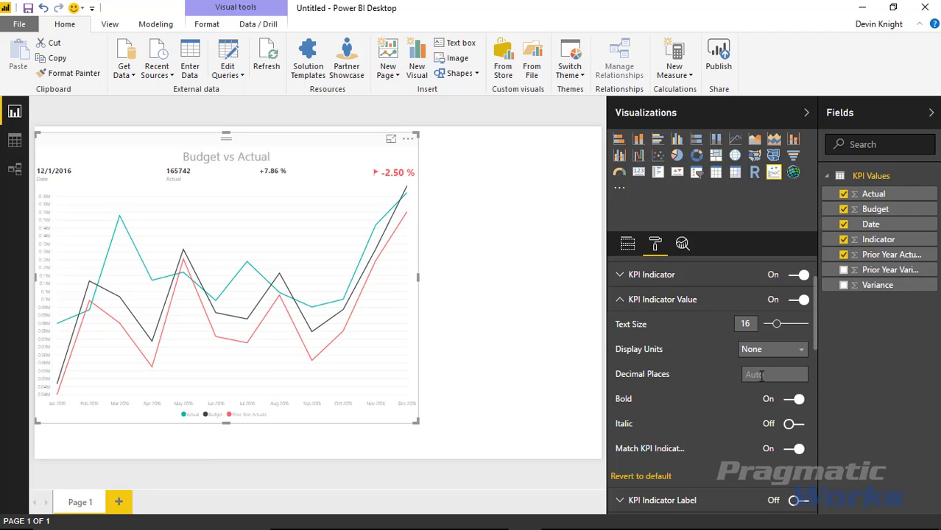
Try fewer decimal places for the KPI Indicator Value, ending with 2 decimal places
text(1)
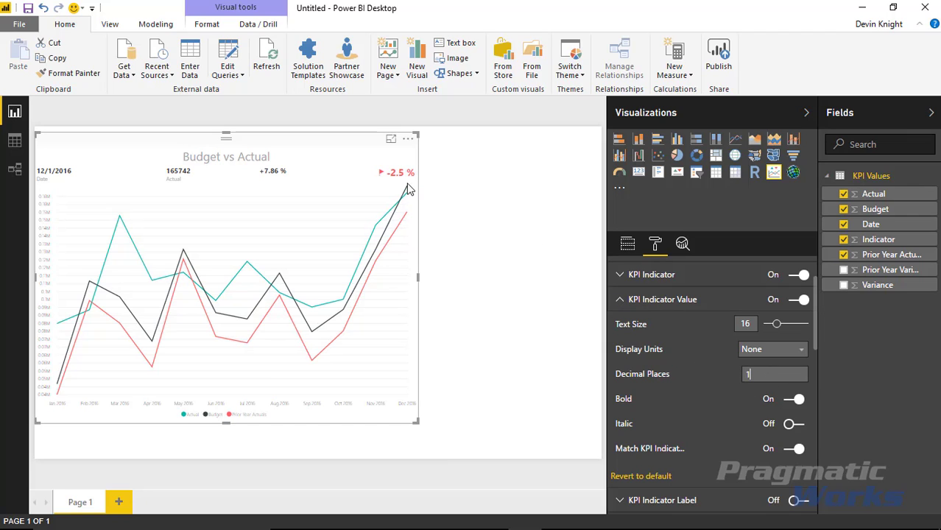
double_click(746, 376)
text(0)
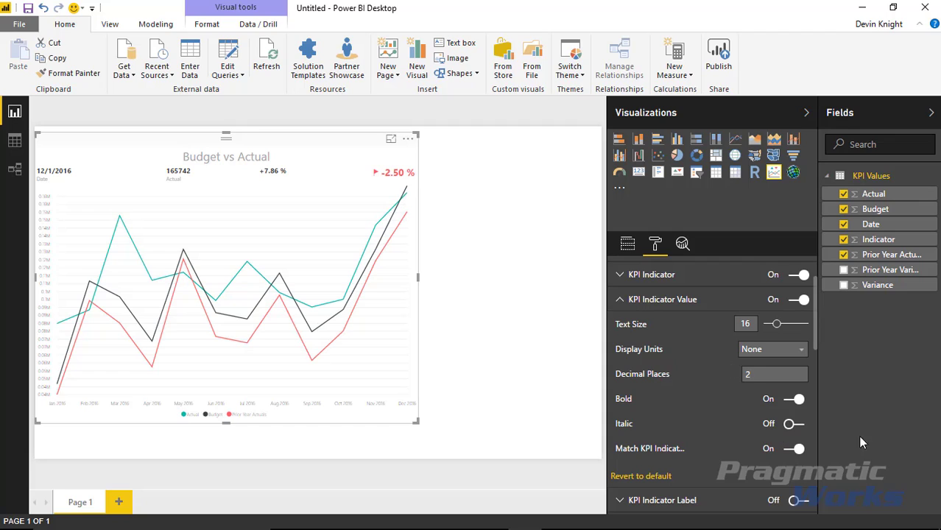
Try italic formatting on the KPI Indicator Value, turn it back off, and collapse its settings
click(795, 424)
click(794, 424)
click(620, 301)
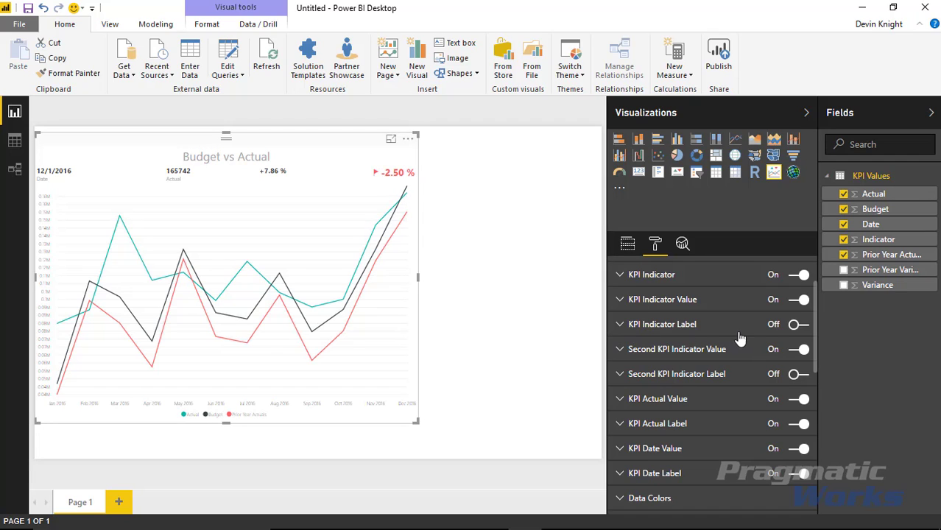
Turn on the KPI Indicator Label, set its label text to "Budget vs Actual" and its text size to 13
click(795, 325)
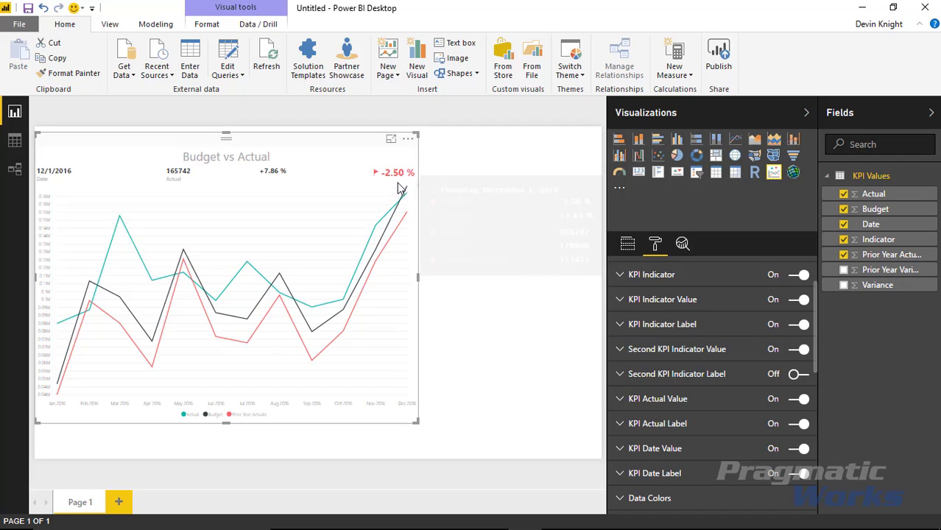
click(618, 326)
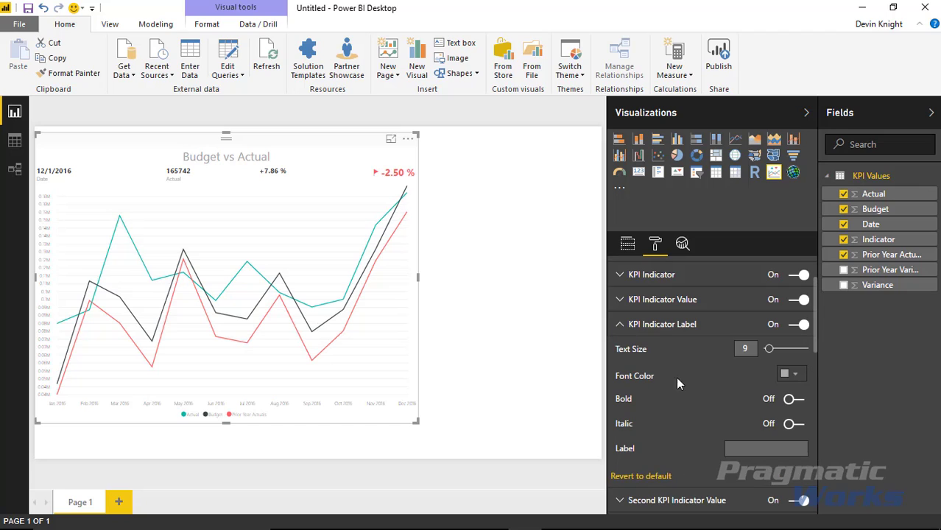
click(757, 450)
text(Budget vs Actual)
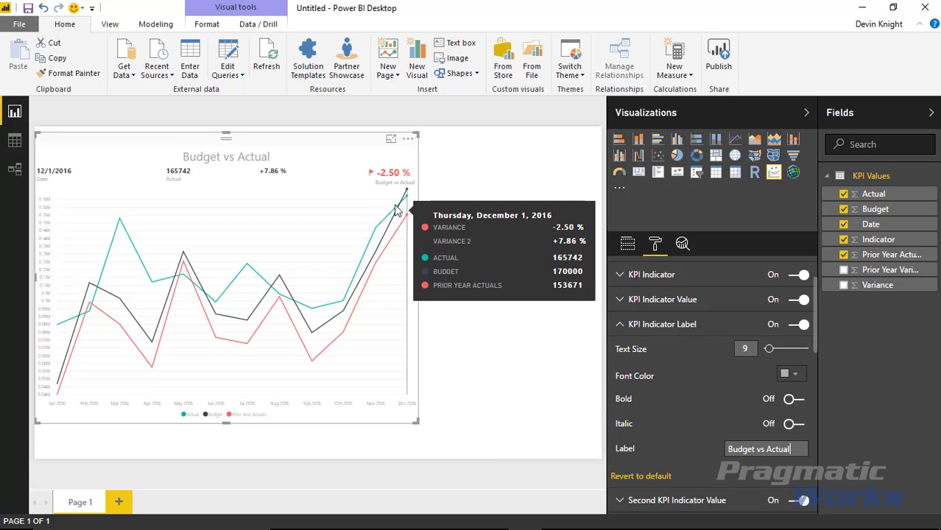
mouse_move(404, 193)
drag(769, 349, 773, 352)
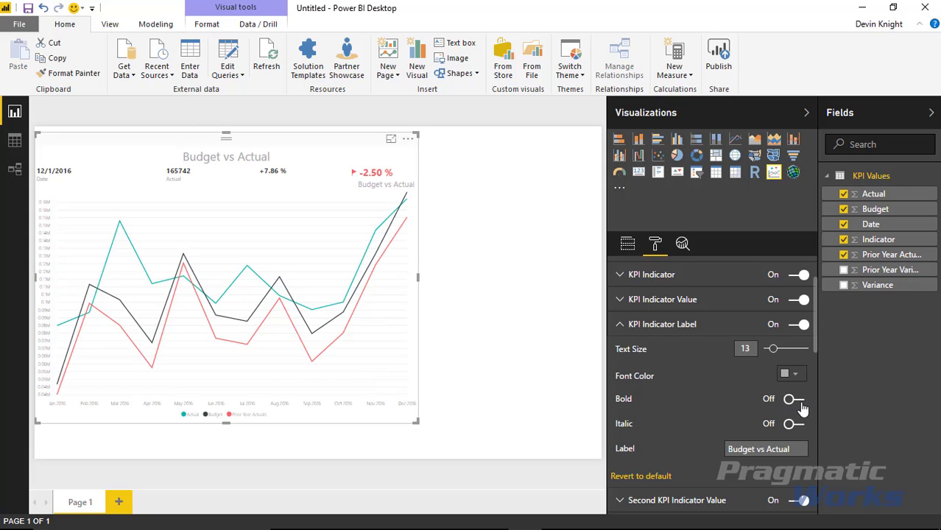
click(623, 328)
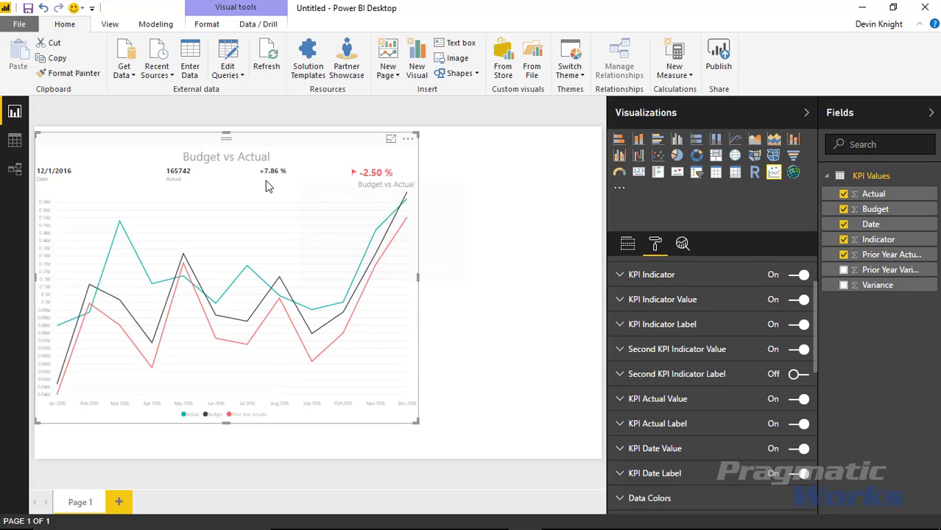
Set the Second KPI Indicator Value text size to 16 and collapse its settings
click(619, 350)
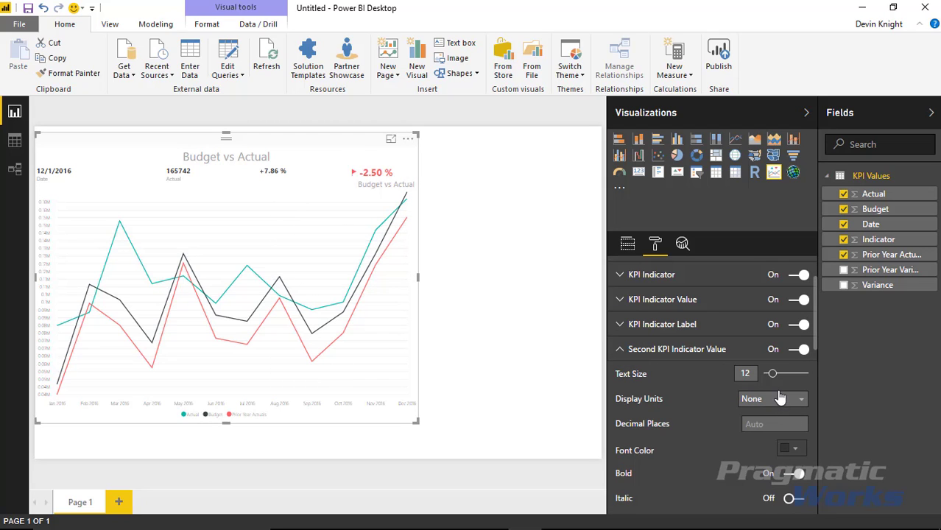
click(778, 374)
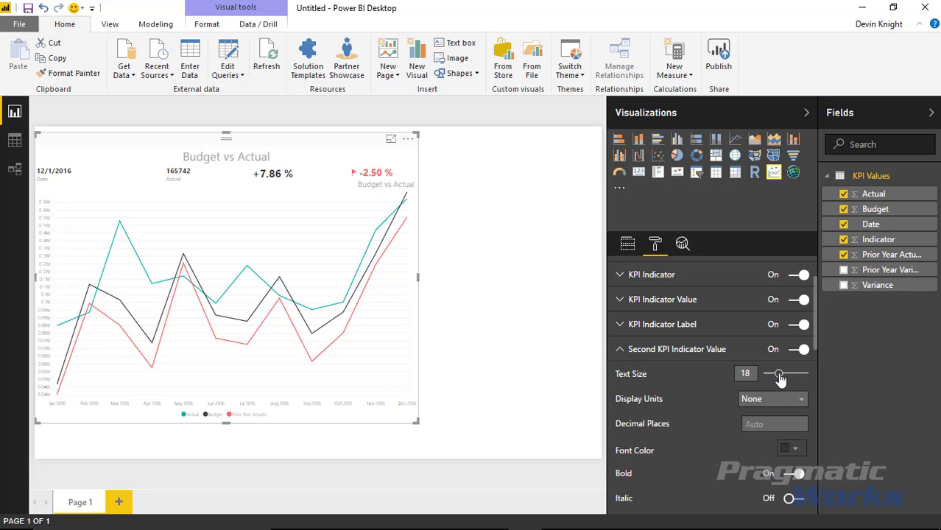
drag(781, 379, 779, 380)
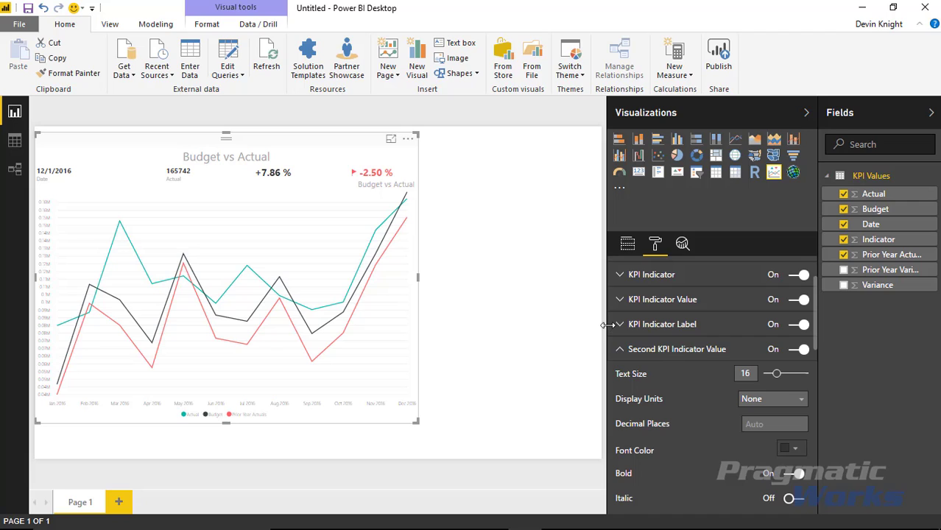
click(620, 353)
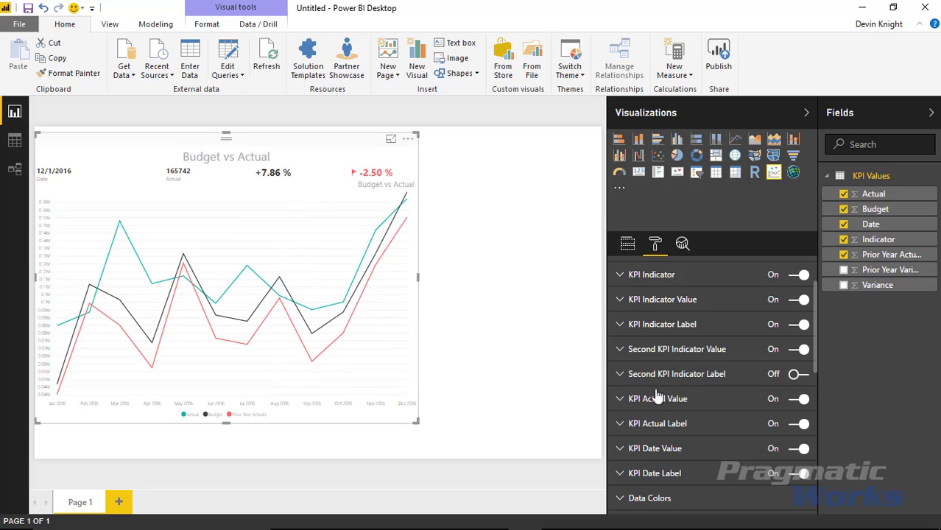
Set the KPI Actual Value text size to 16
scroll(635, 397, down, 1)
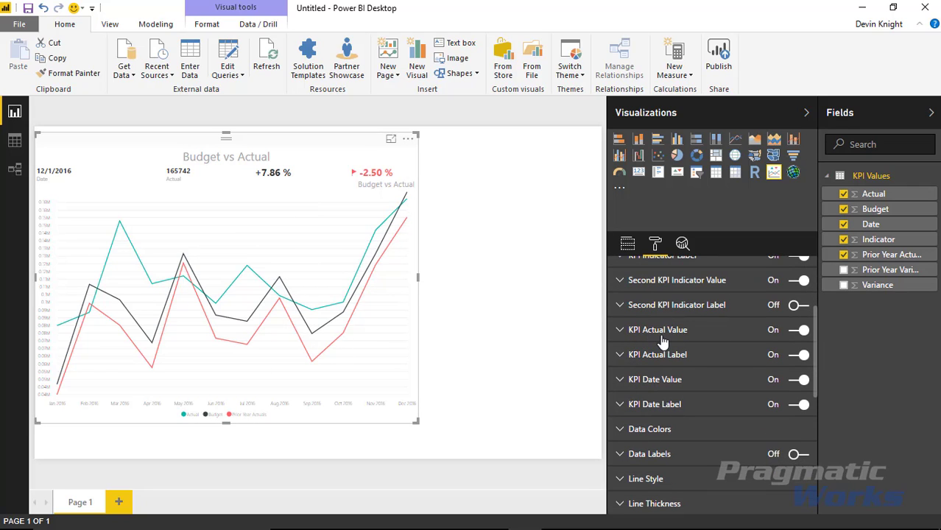
click(621, 331)
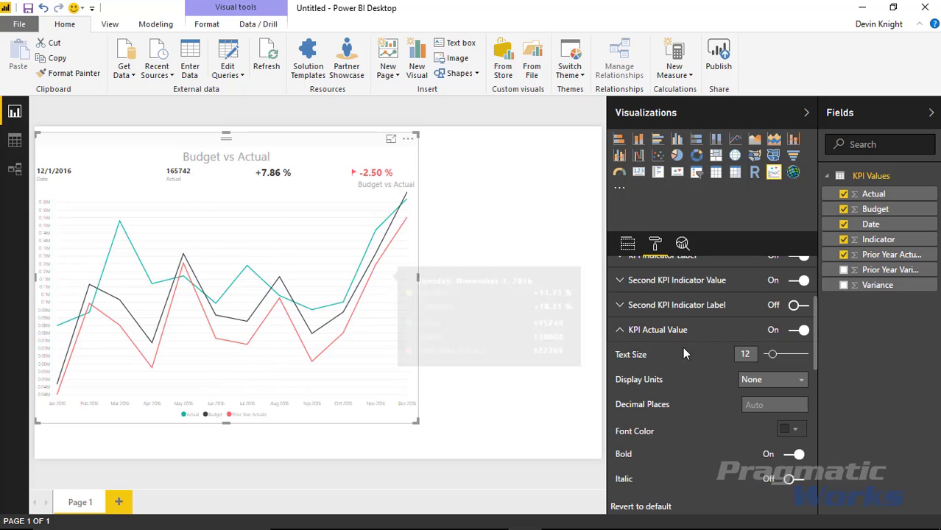
drag(774, 357, 777, 357)
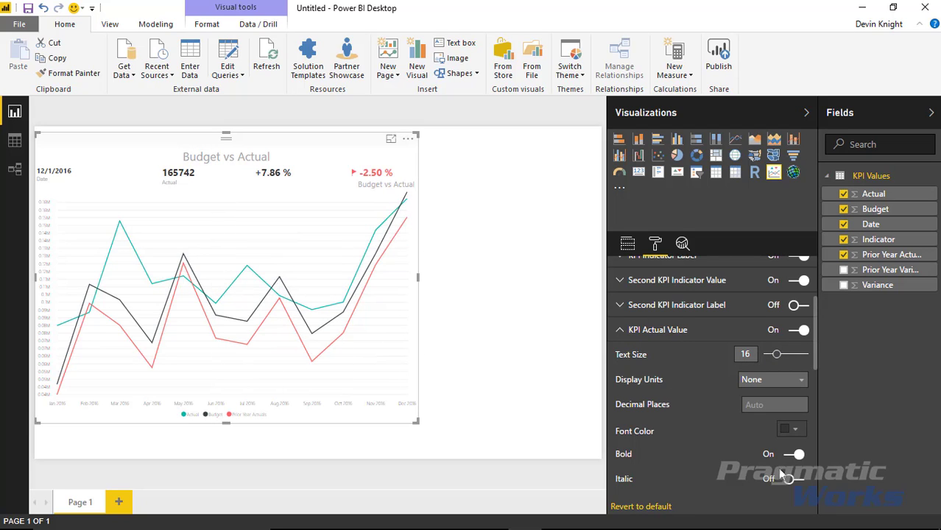
Try Thousands and Auto as the KPI Actual Value's display units, ending with None, and collapse its settings
click(785, 390)
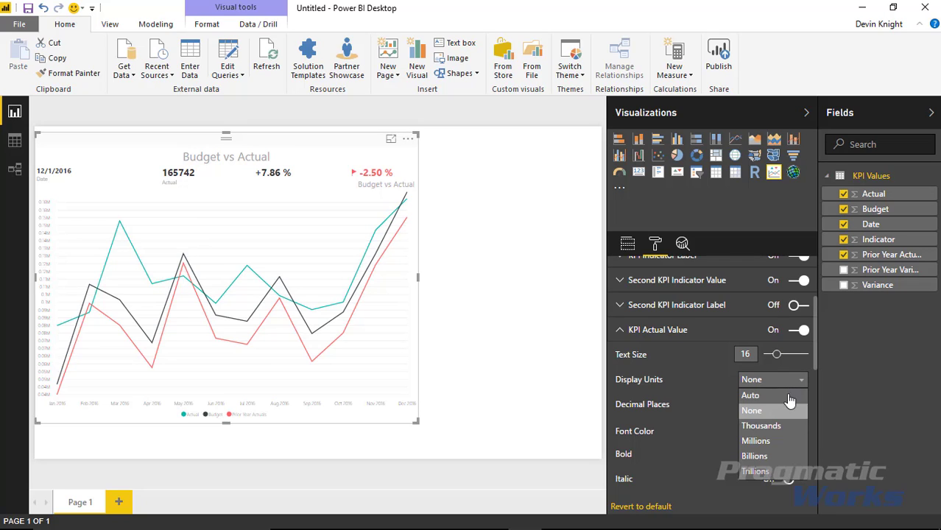
click(782, 426)
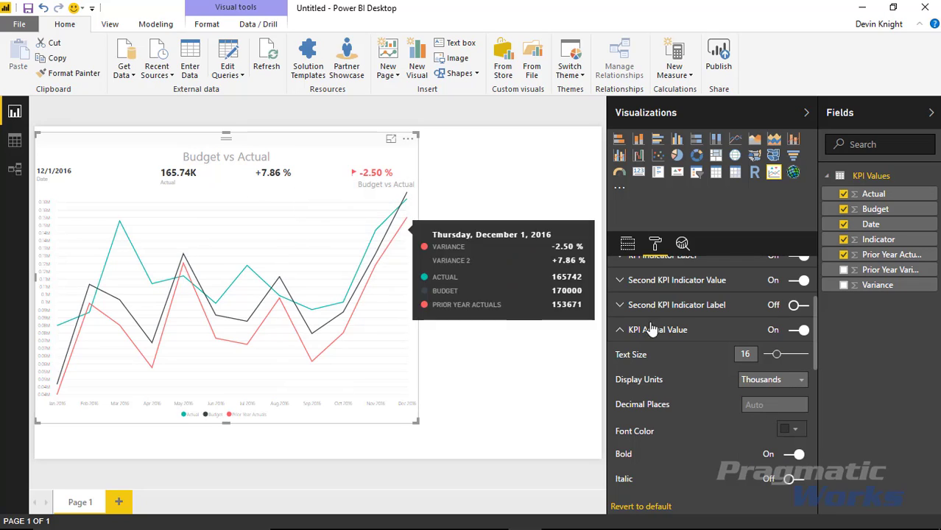
click(782, 383)
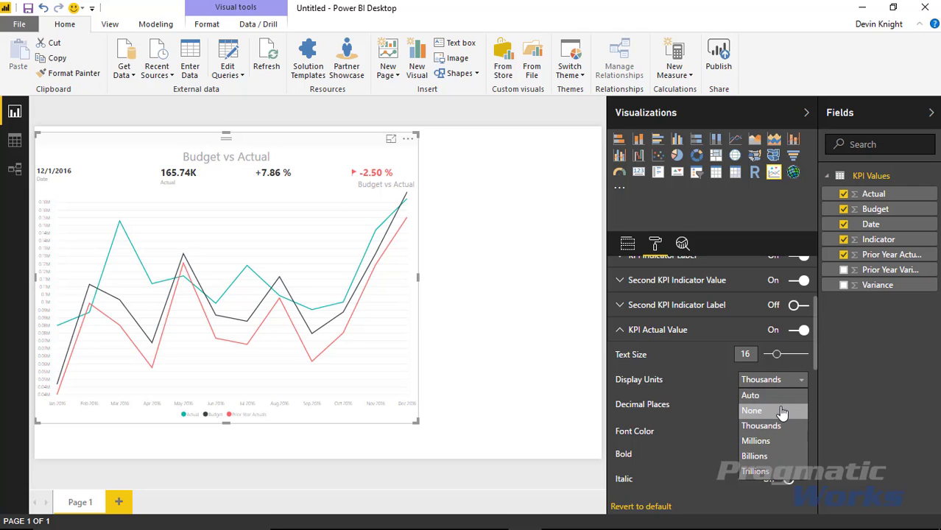
click(773, 397)
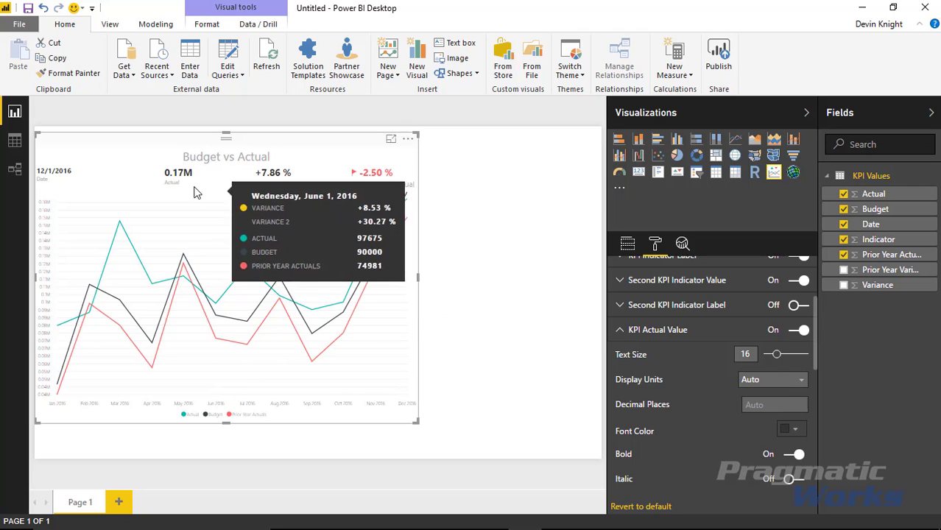
click(770, 383)
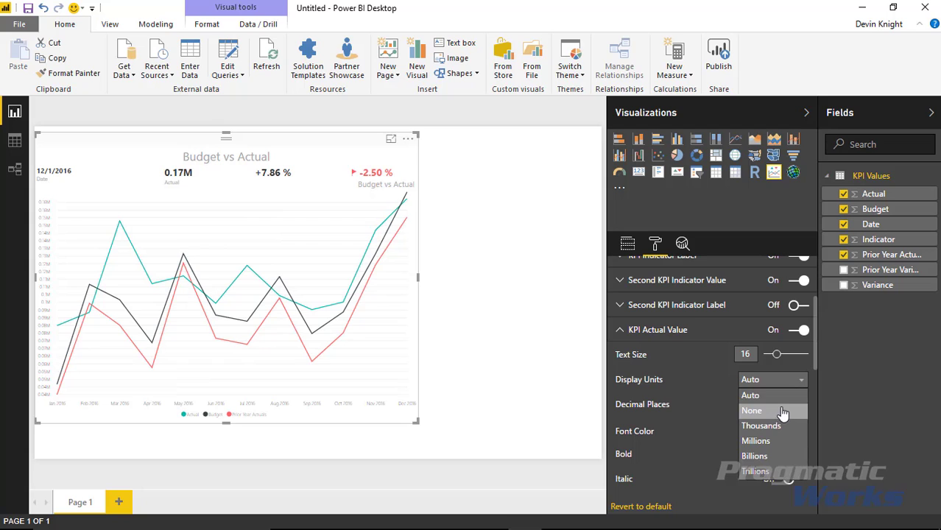
click(779, 406)
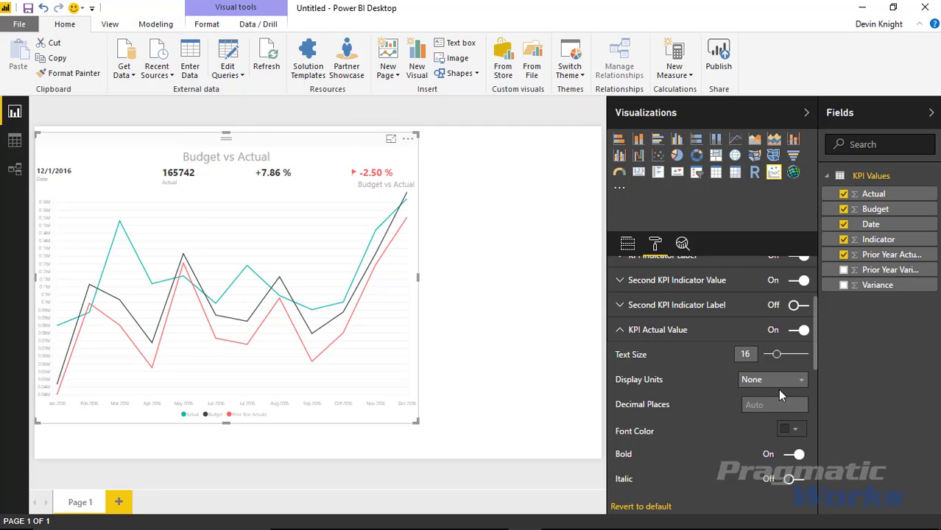
click(620, 330)
Enlarge the KPI Actual Label text, settling on size 13 to match the KPI Indicator Label, and collapse its settings
click(621, 356)
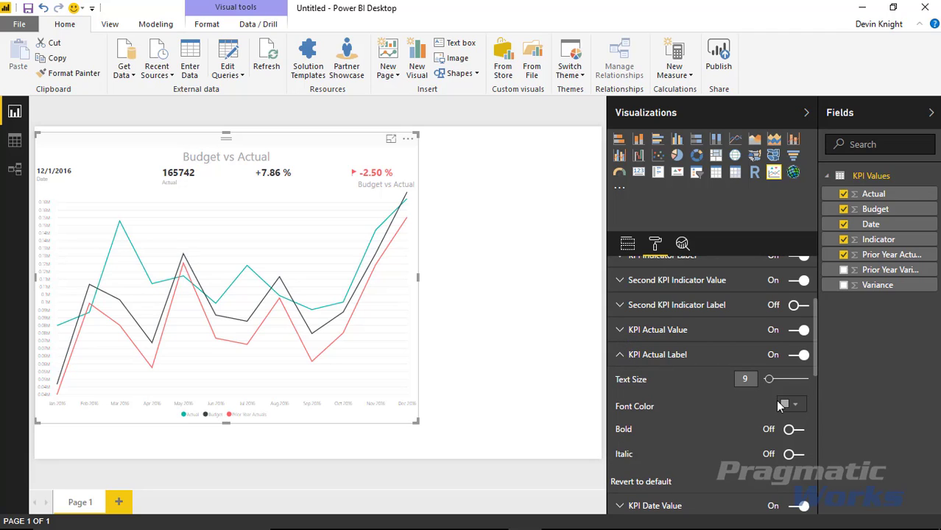
drag(771, 384, 781, 389)
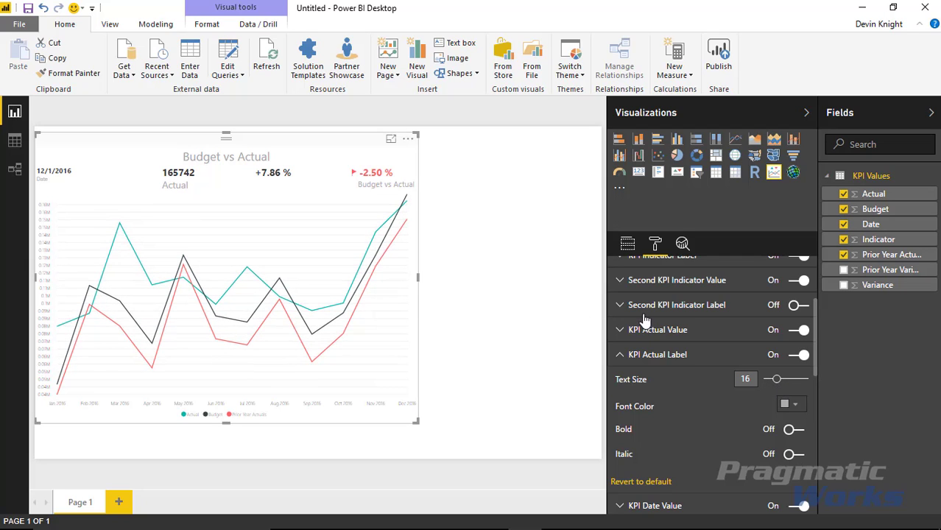
scroll(689, 387, up, 2)
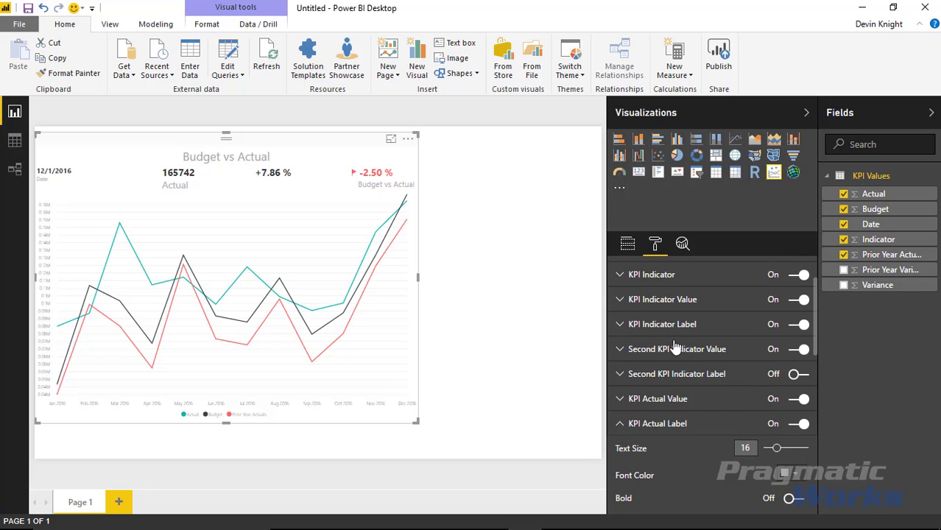
click(621, 325)
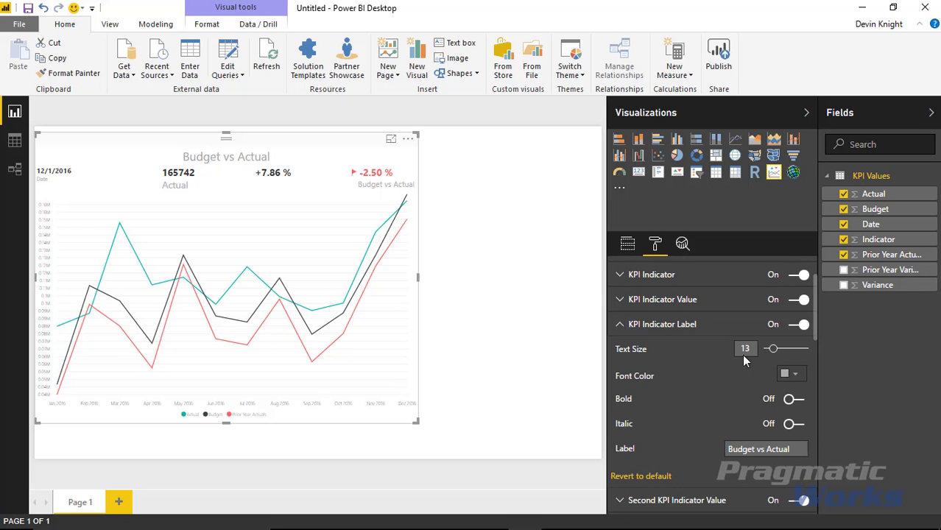
click(620, 324)
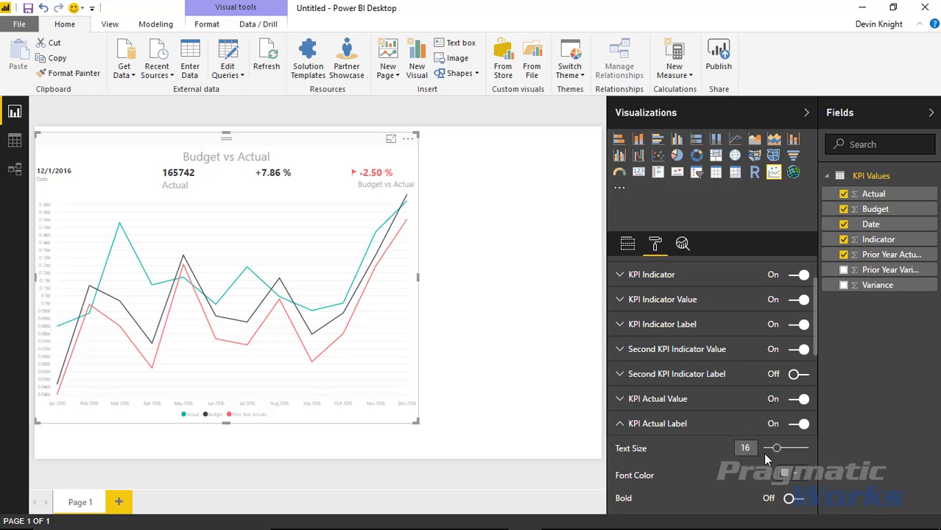
text(13)
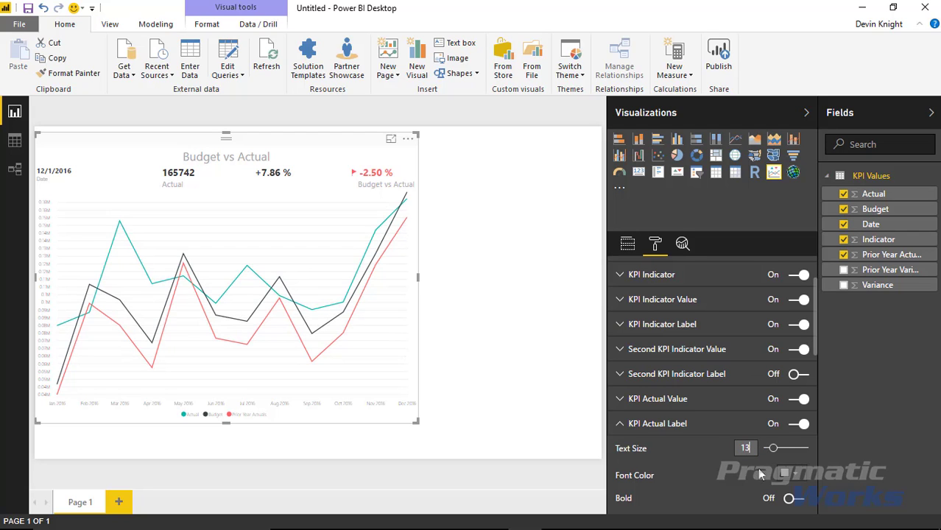
click(619, 425)
Set the KPI Date Value text size to 16 and collapse its settings
scroll(679, 439, down, 1)
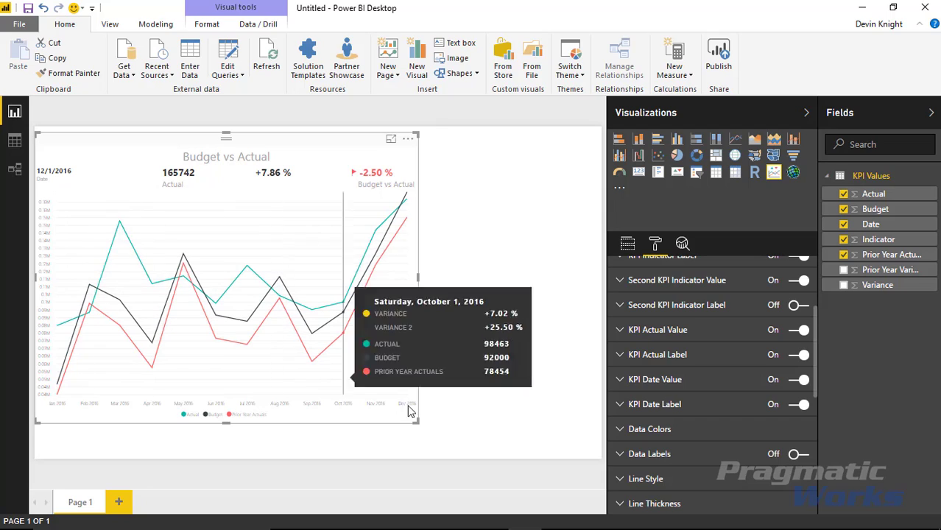
click(620, 379)
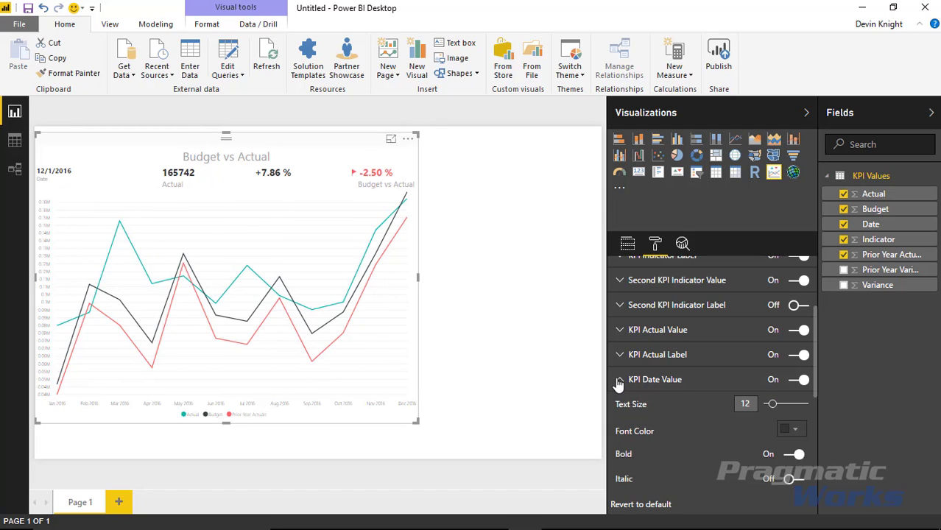
drag(773, 404, 777, 405)
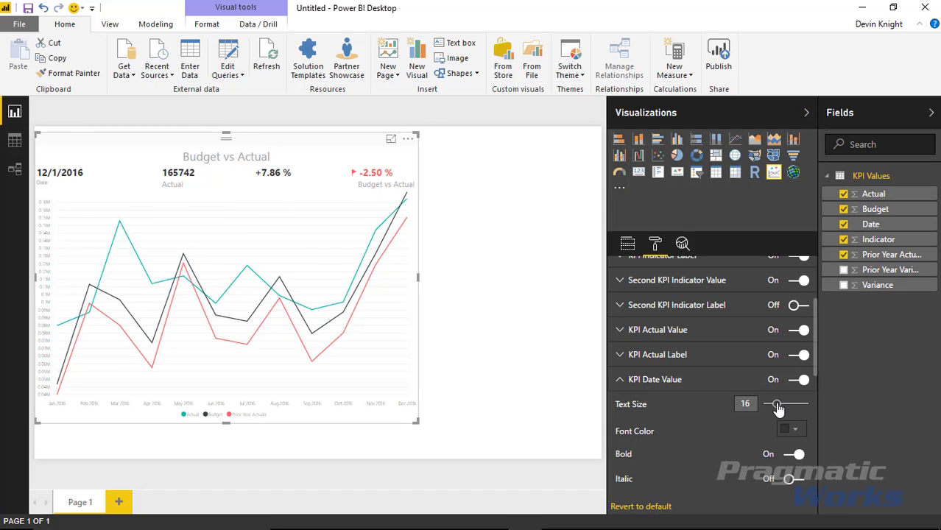
click(628, 385)
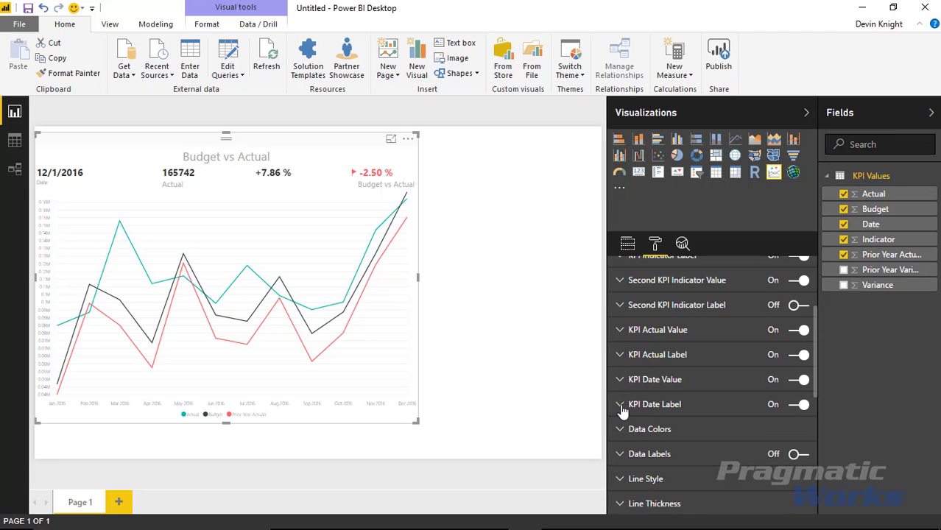
Set the KPI Date Label text size to 13 and collapse its settings
click(619, 406)
drag(769, 436, 775, 435)
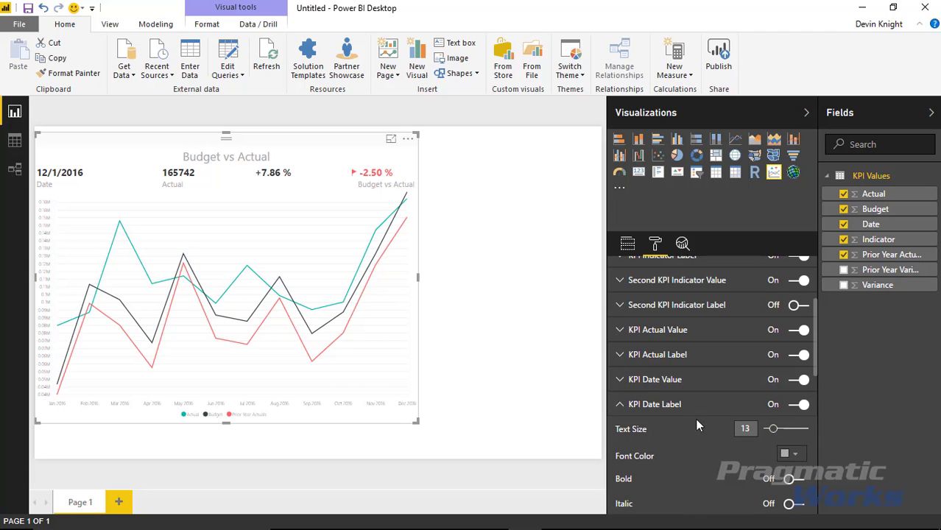
scroll(680, 430, down, 1)
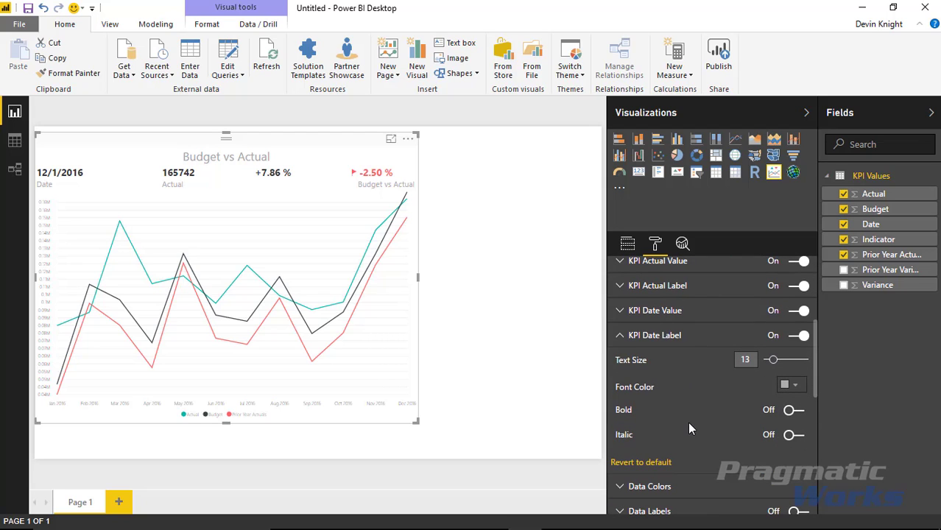
click(621, 336)
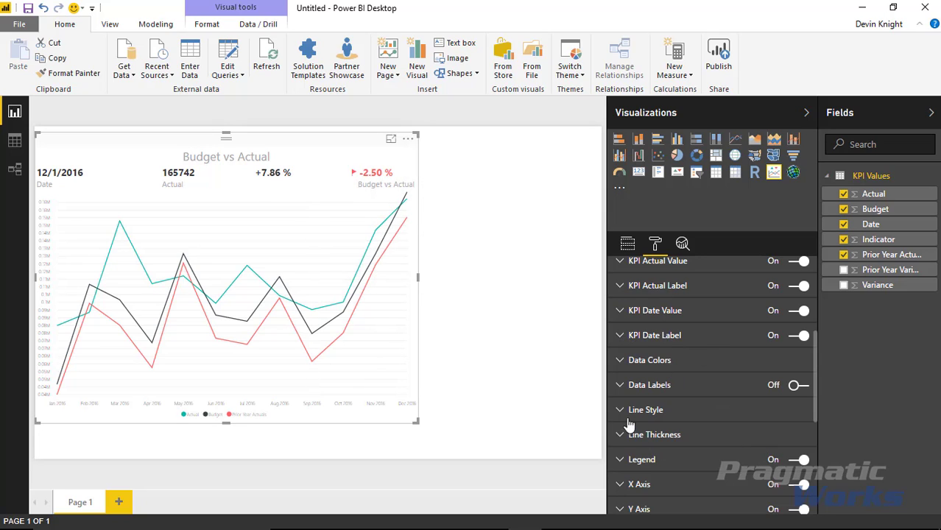
Change the Actual line's data color to the recently used bright green and collapse the data color settings
click(621, 361)
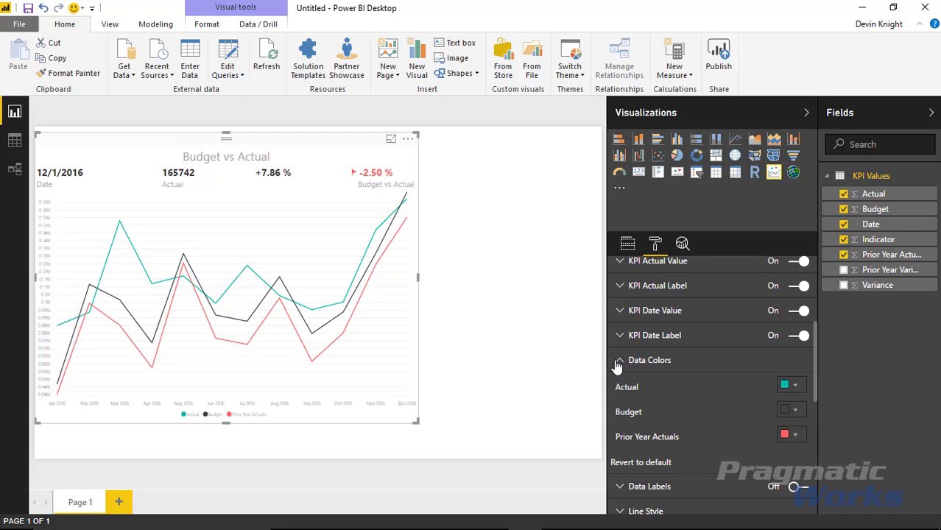
click(795, 386)
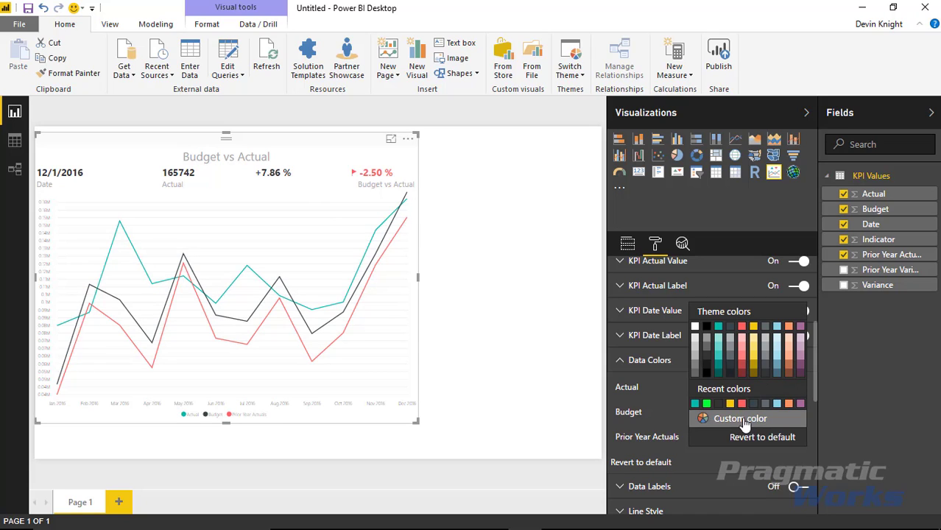
click(707, 404)
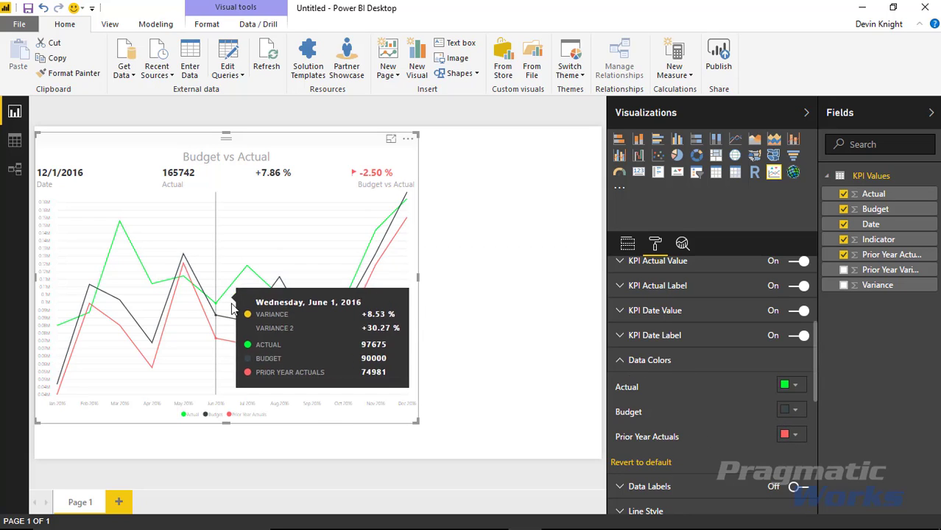
click(617, 362)
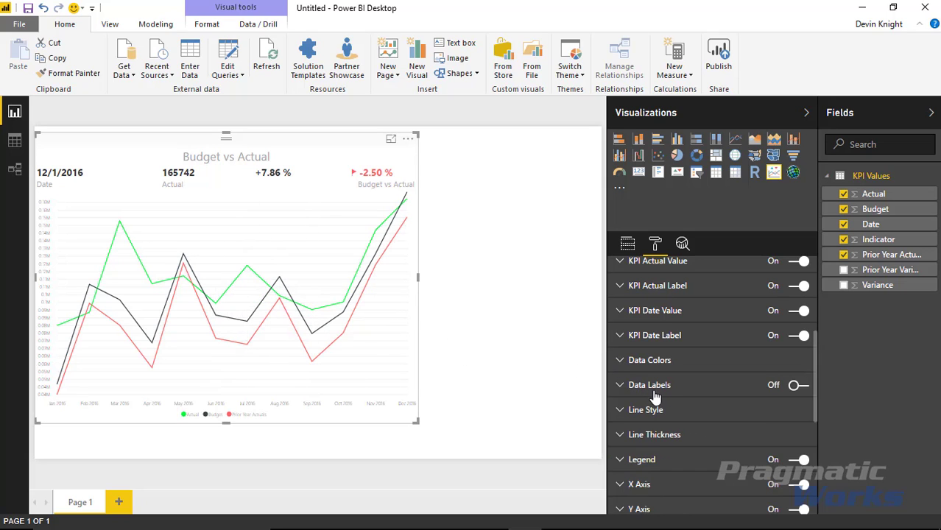
Try data labels on the chart with label density reduced to 51% and 38%, and switch them back off
click(796, 386)
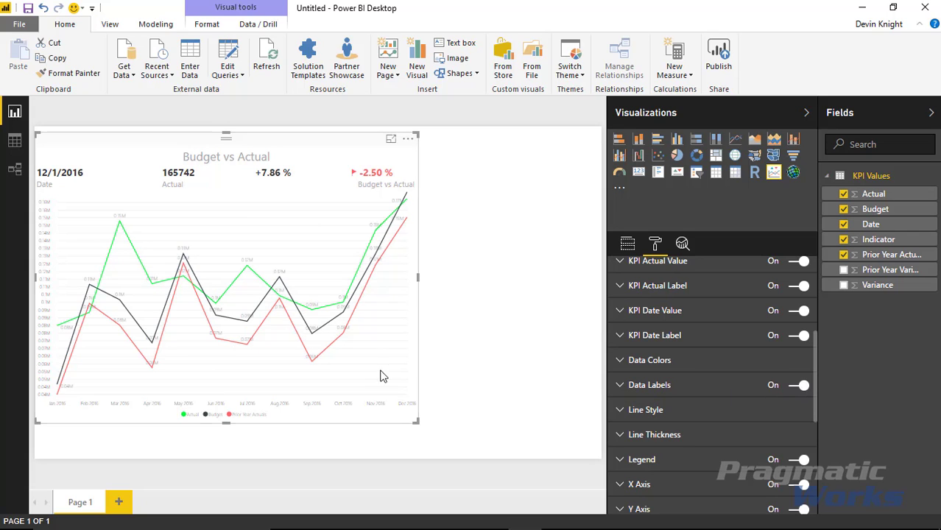
click(622, 386)
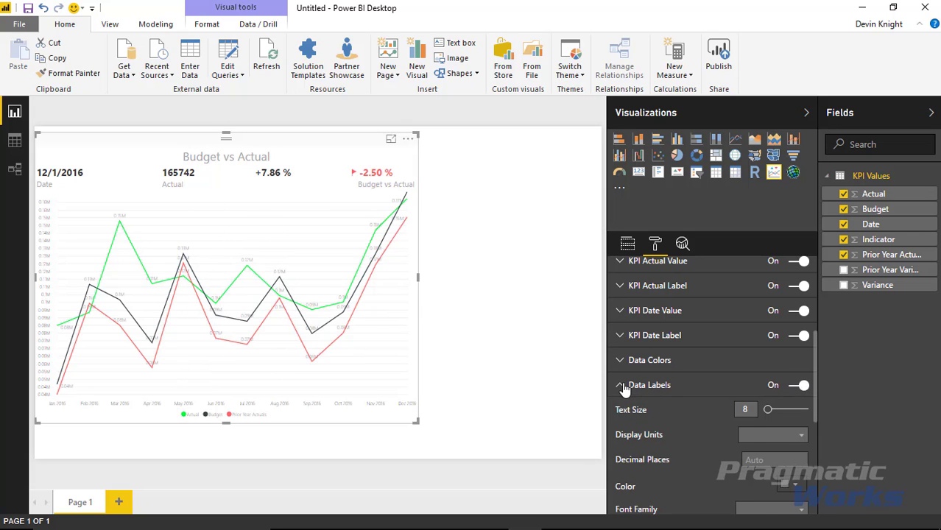
scroll(677, 428, down, 5)
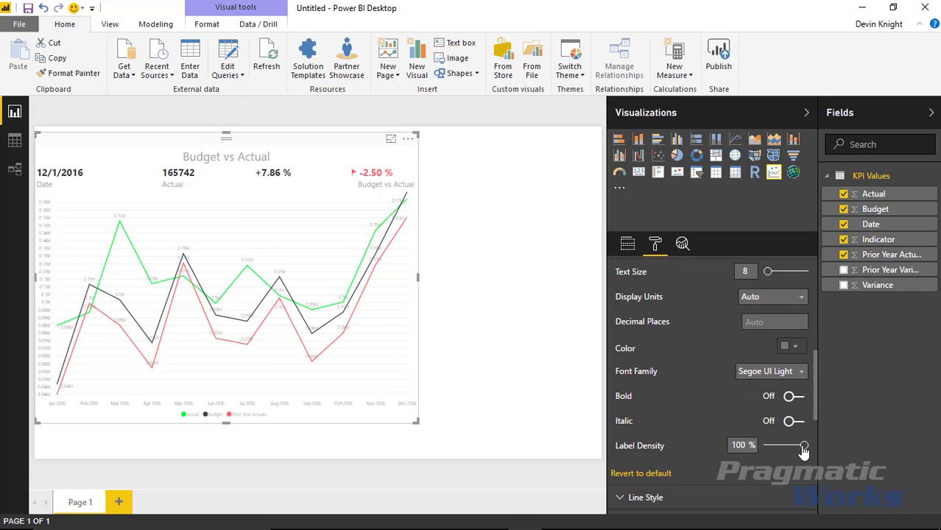
drag(805, 449, 787, 448)
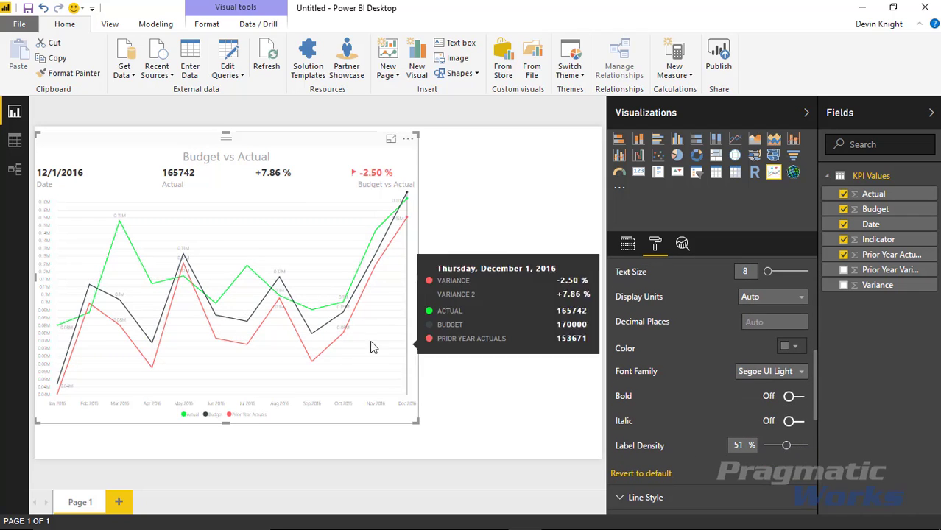
drag(787, 447, 781, 448)
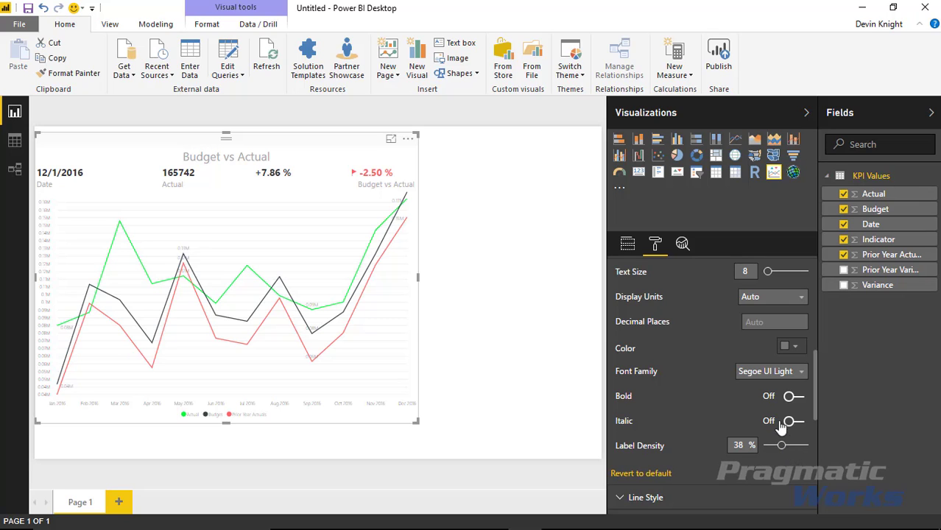
scroll(768, 364, up, 2)
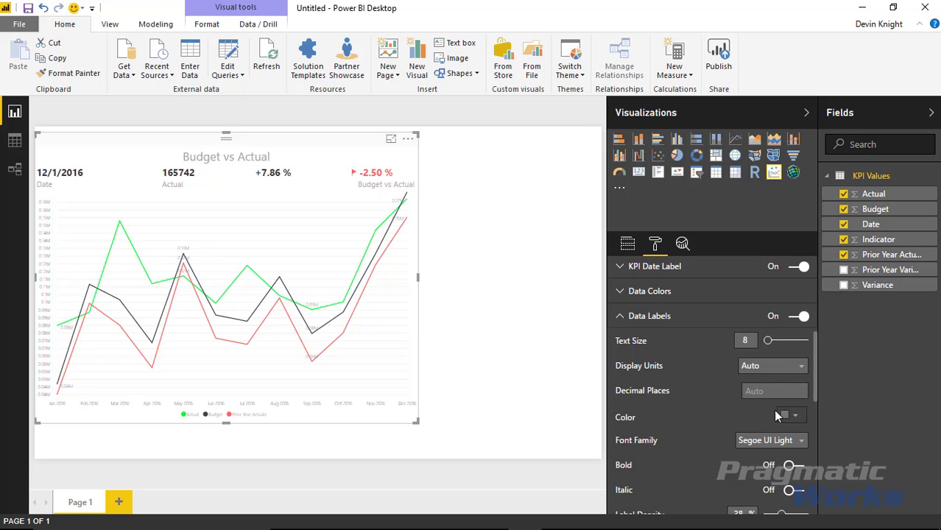
click(800, 316)
click(620, 316)
Set the Budget line's style to Dashed and collapse the line style settings
click(621, 342)
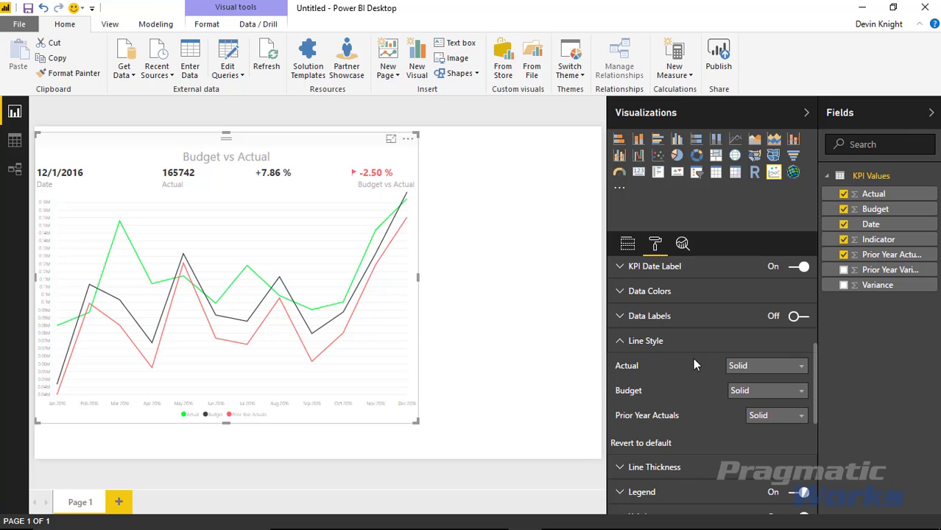
click(801, 392)
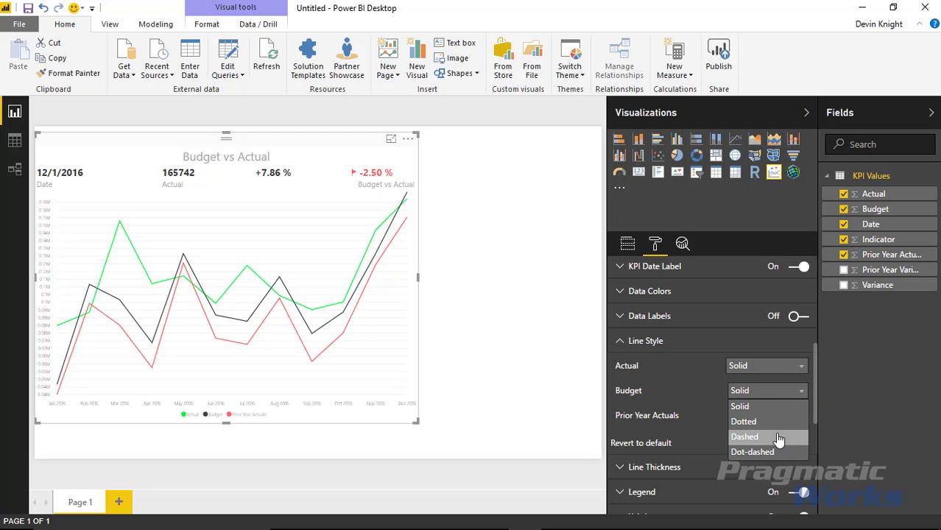
click(745, 437)
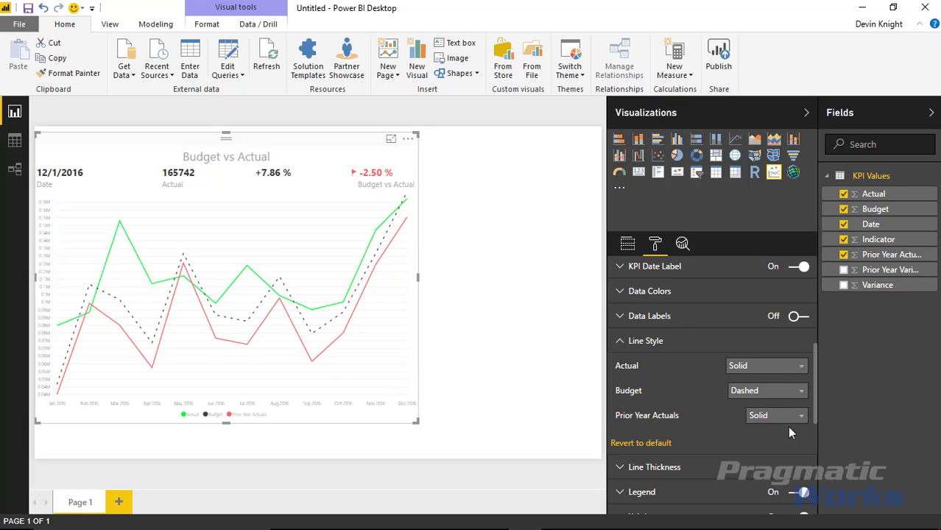
click(621, 341)
Set the line thickness of Actual, Budget and Prior Year Actuals to 5 and collapse the thickness settings
click(621, 366)
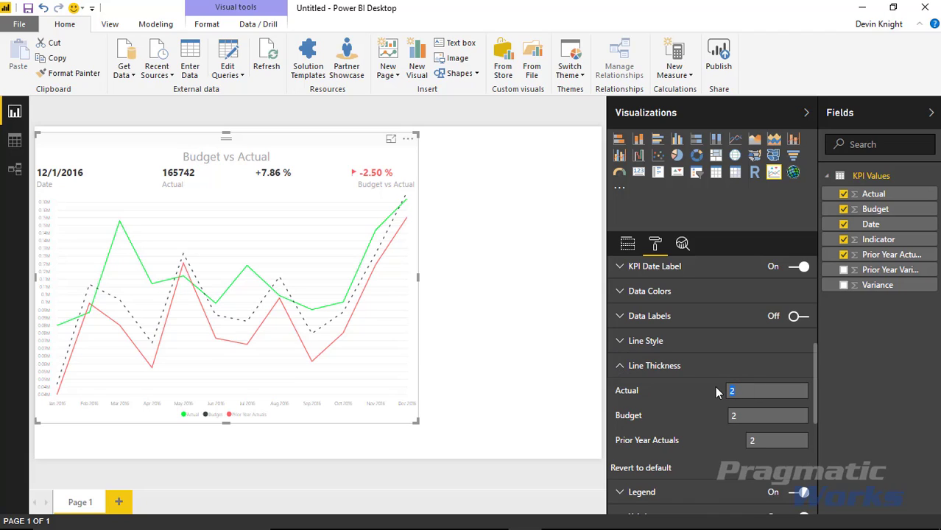
click(765, 417)
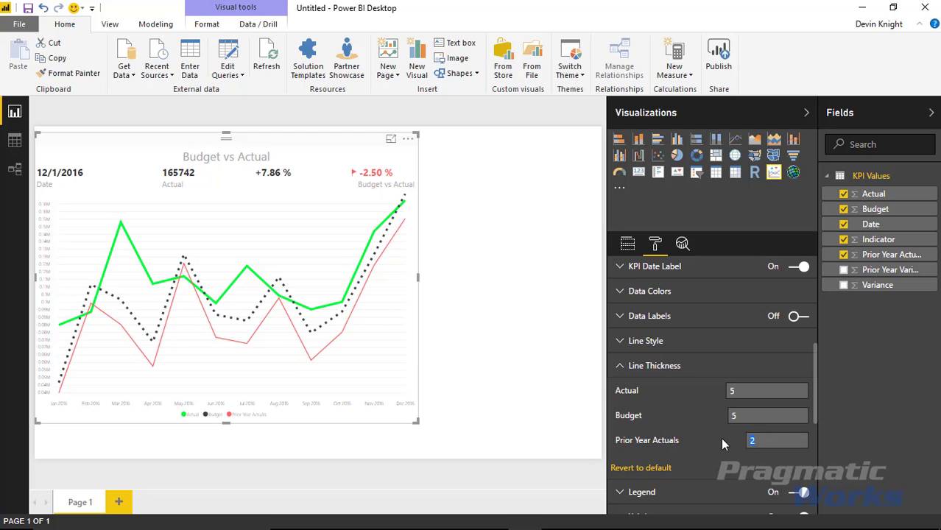
text(5)
key(Return)
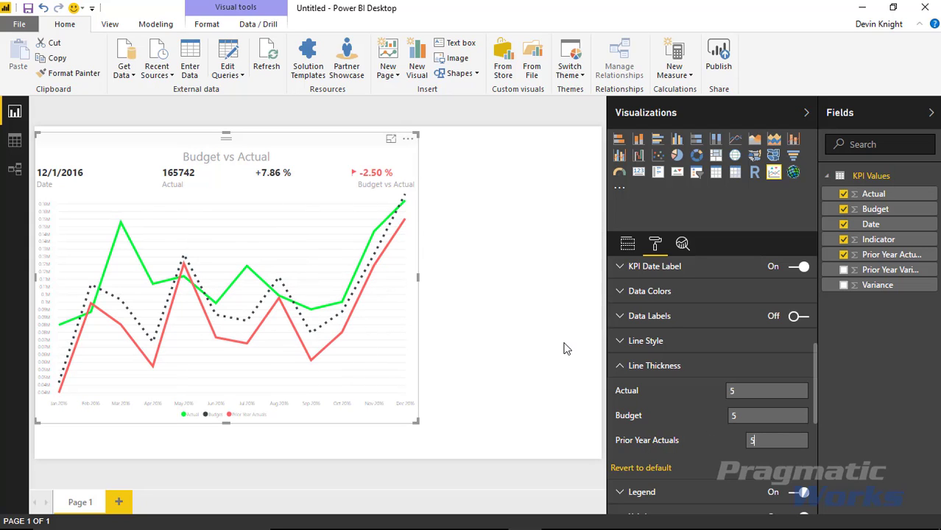
click(623, 368)
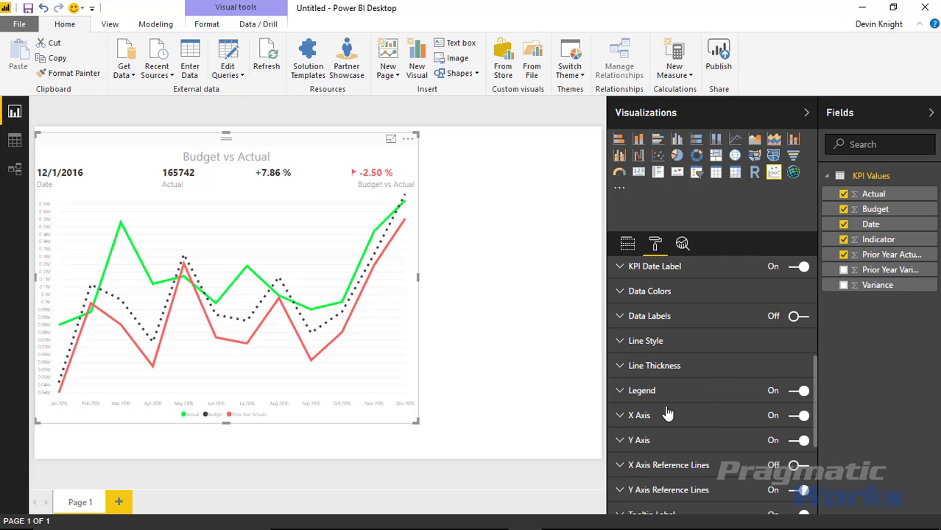
Set the legend's text size to 13 and its position to Right Center after trying Right, and collapse its settings
click(621, 392)
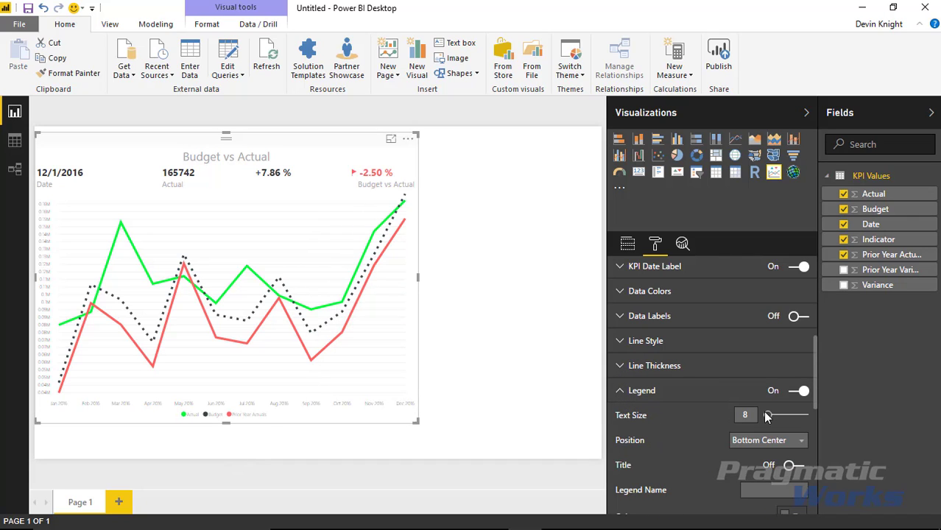
drag(770, 418, 775, 424)
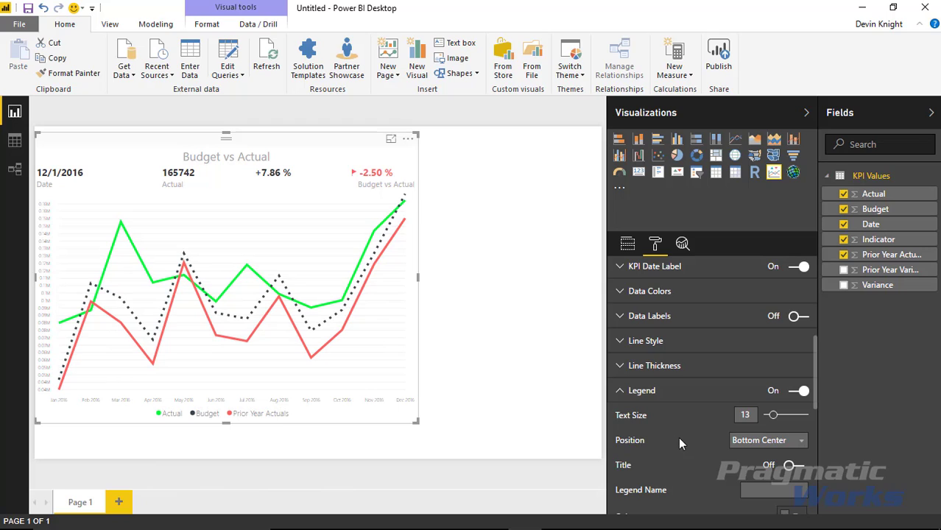
scroll(676, 437, down, 3)
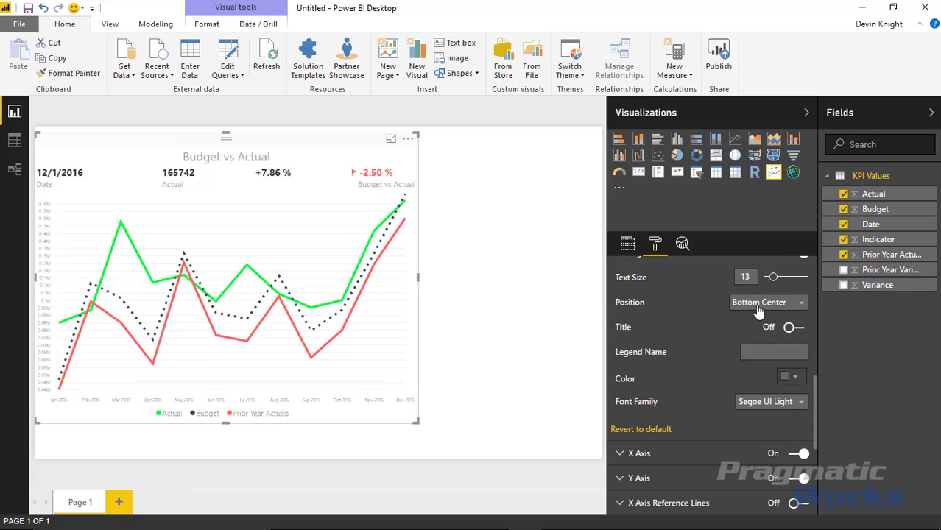
click(788, 305)
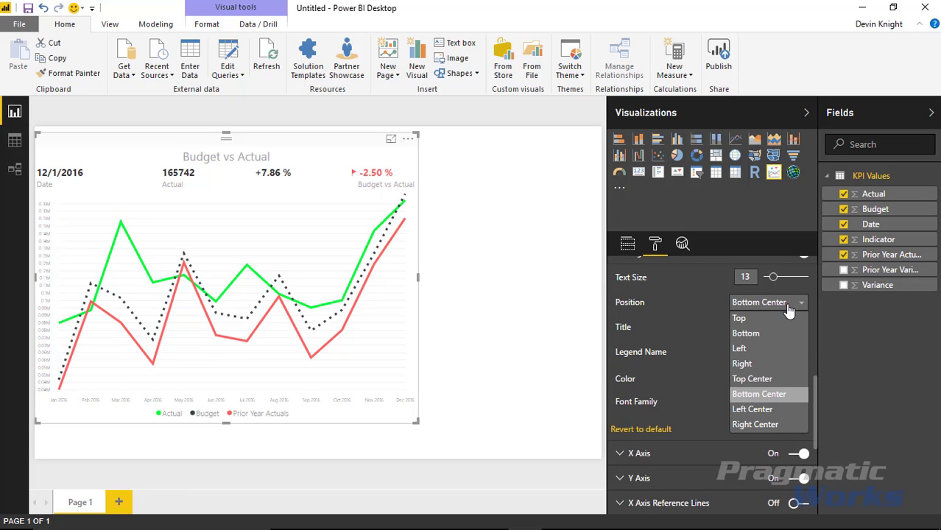
click(764, 365)
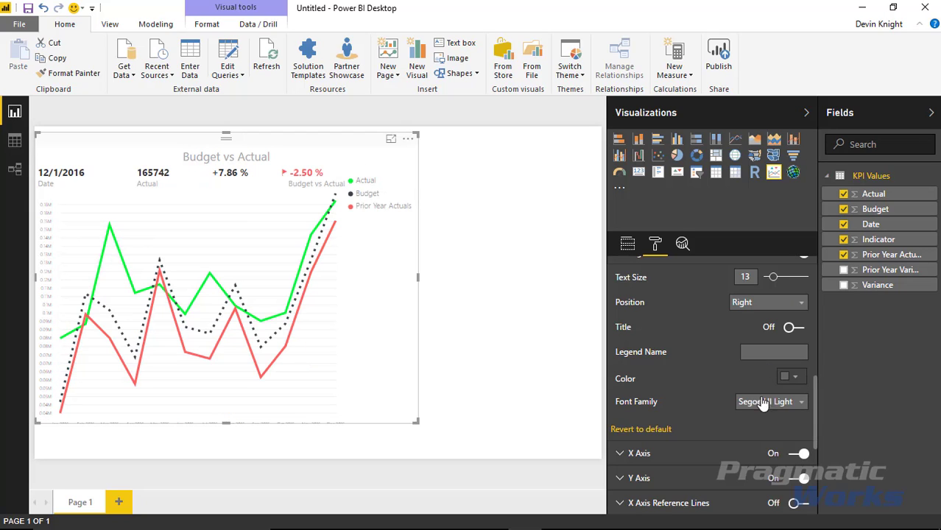
click(769, 302)
click(777, 424)
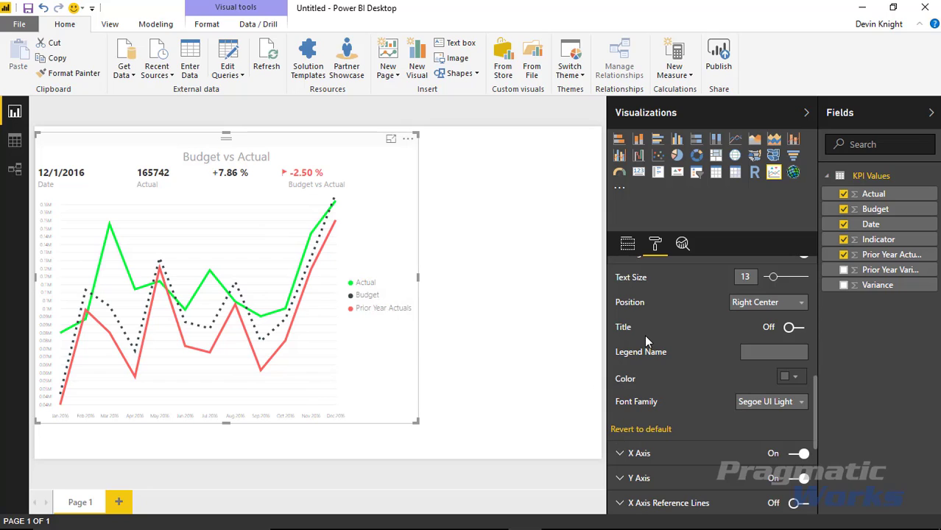
scroll(682, 318, up, 2)
click(619, 322)
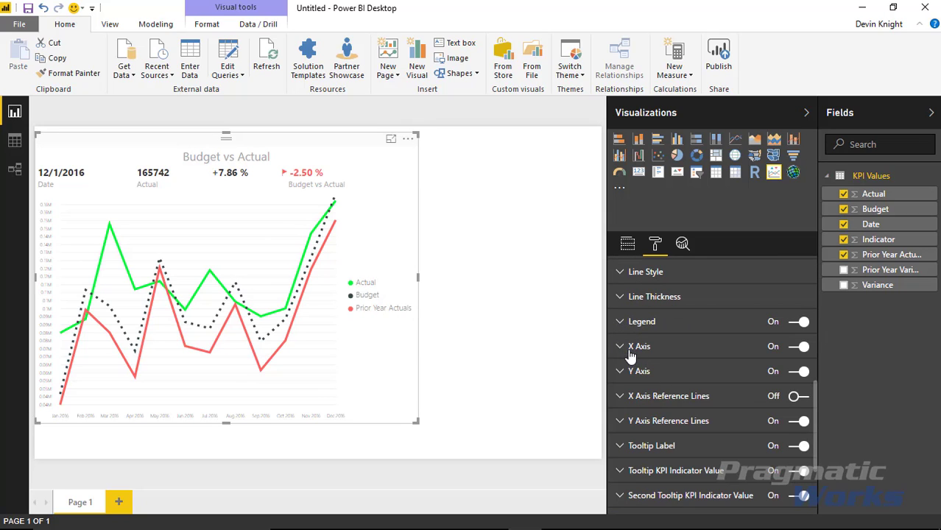
Set the X axis text size to 18 and collapse its settings
click(622, 348)
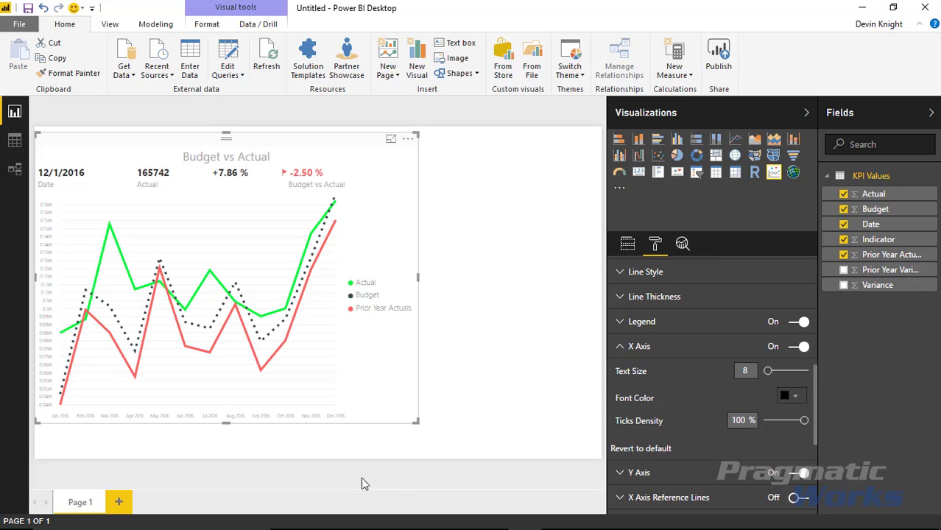
drag(769, 377, 778, 379)
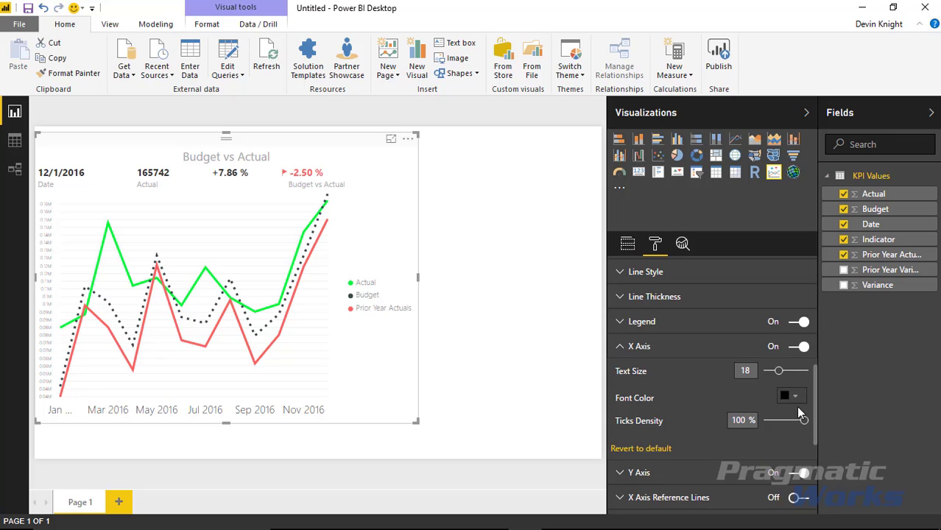
click(619, 346)
Reduce the Y axis ticks density to 51% and set its text size to 15
click(619, 371)
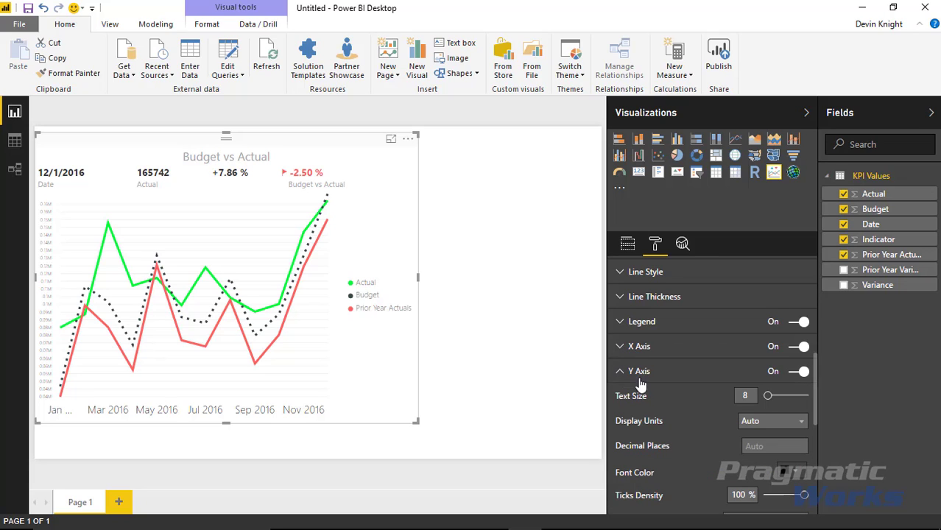
scroll(788, 476, down, 2)
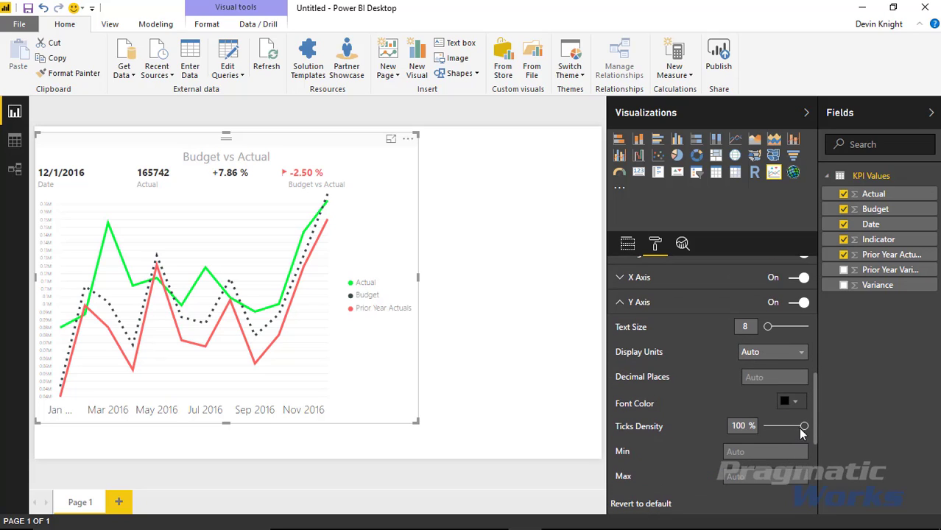
drag(803, 429, 777, 427)
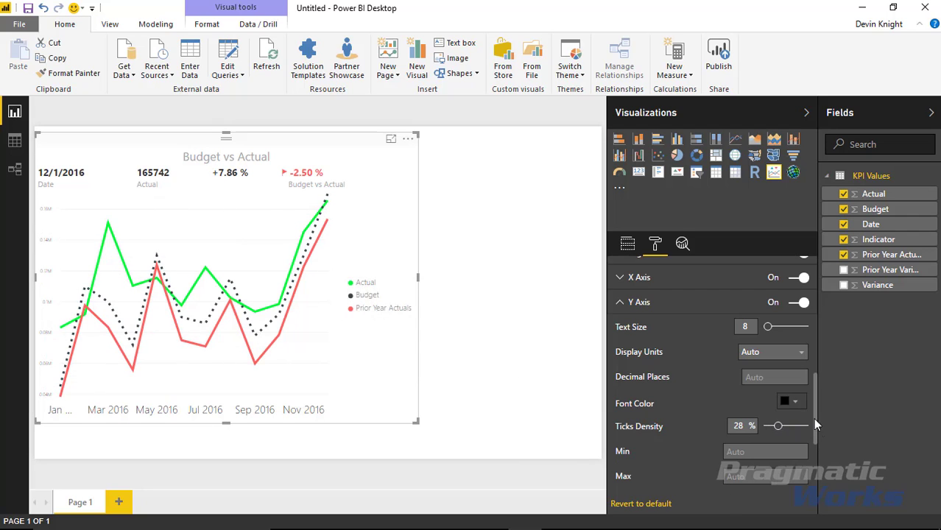
drag(779, 431, 788, 431)
click(776, 331)
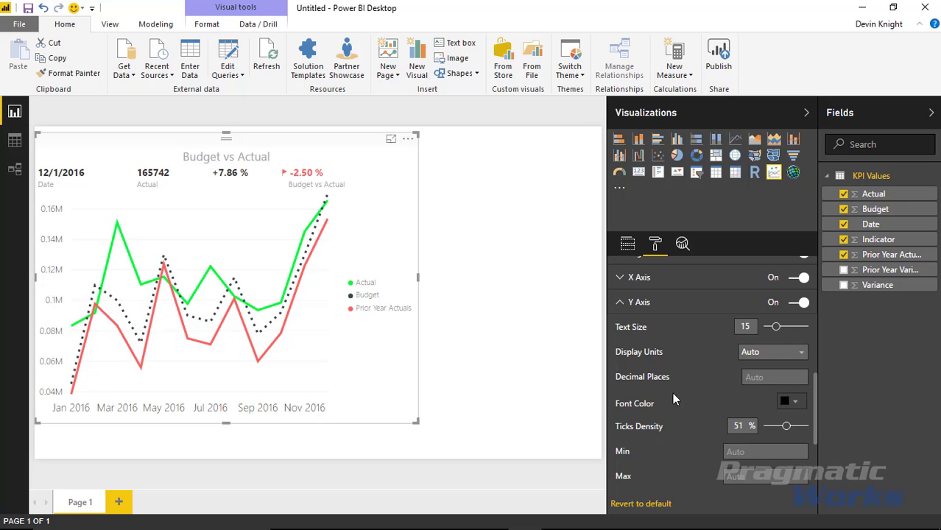
Set the Y axis display units to None and collapse its settings
click(794, 354)
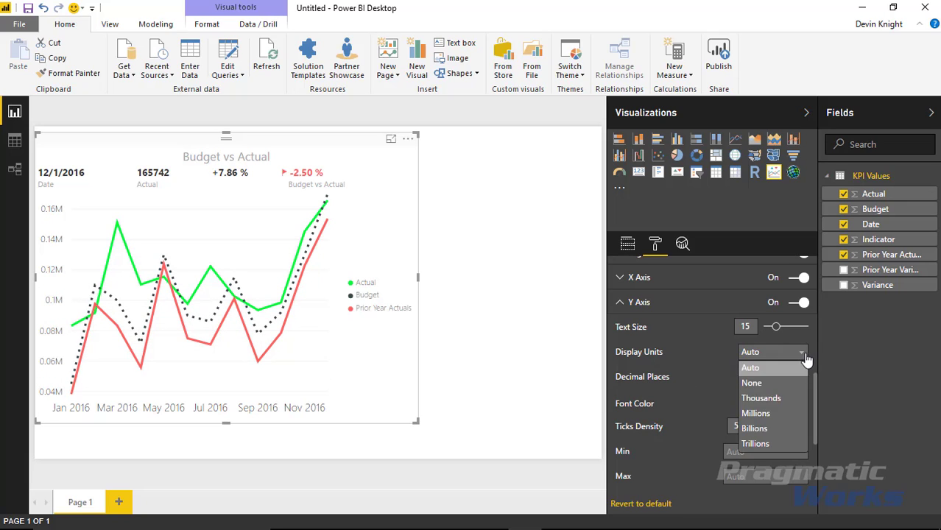
click(795, 384)
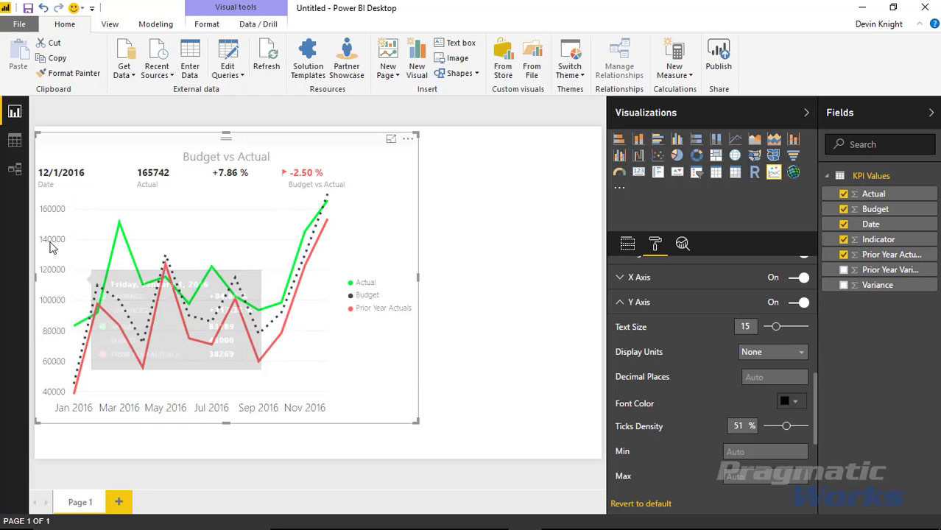
click(627, 302)
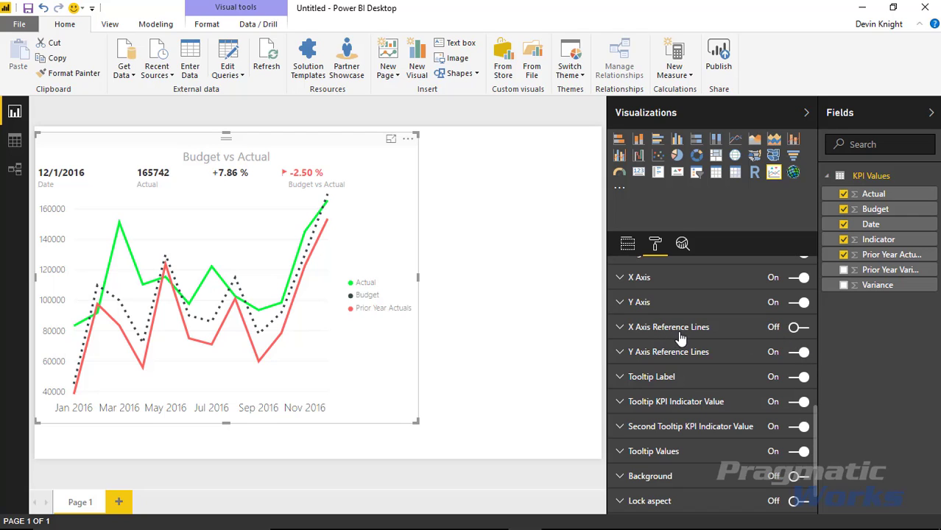
Try the X axis reference lines, leave them off, and switch off the Y axis reference lines
click(793, 327)
click(797, 329)
click(799, 353)
Compare the chart's hover tooltip with Tooltip Label off and on, leave it on, and collapse its settings
click(620, 384)
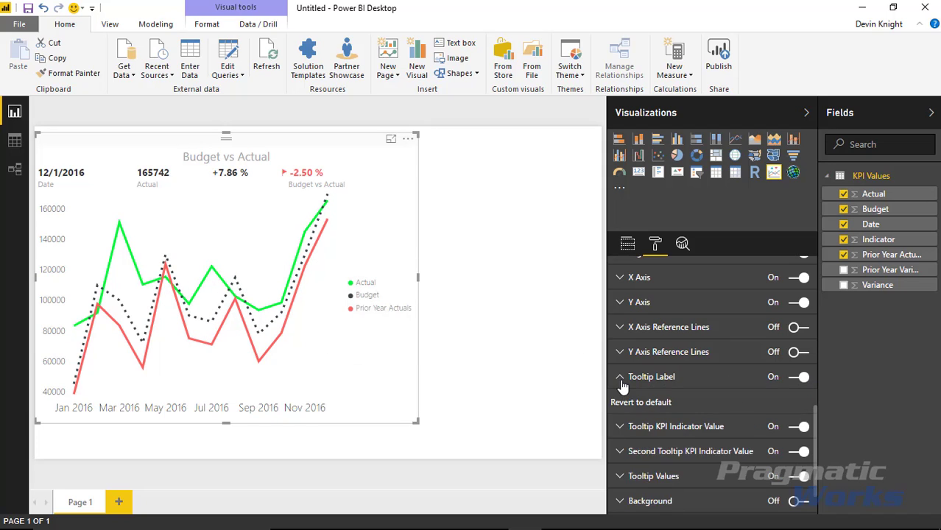
click(801, 379)
mouse_move(256, 308)
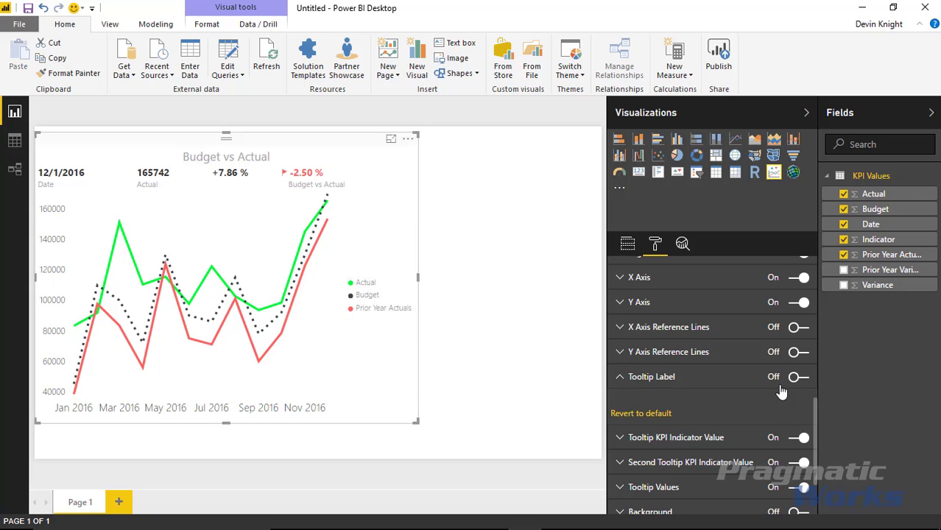
click(801, 377)
mouse_move(276, 321)
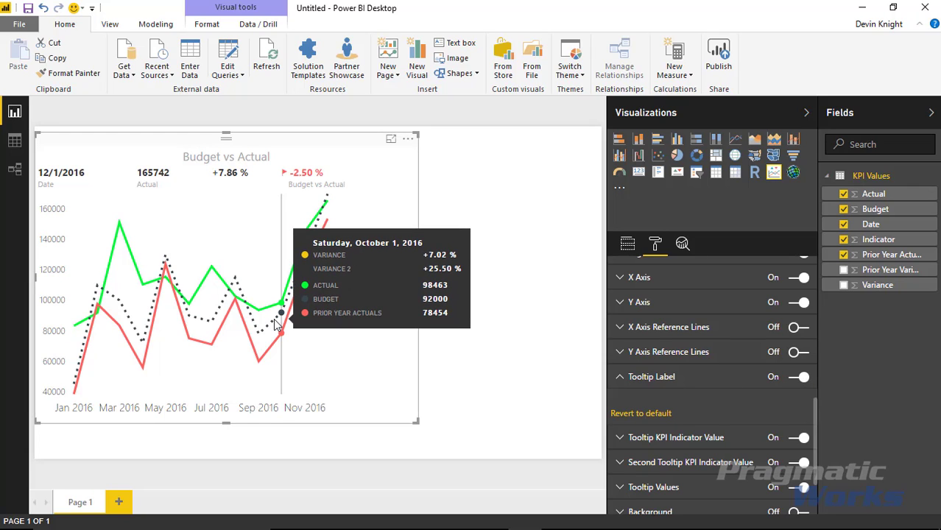
click(801, 377)
mouse_move(276, 318)
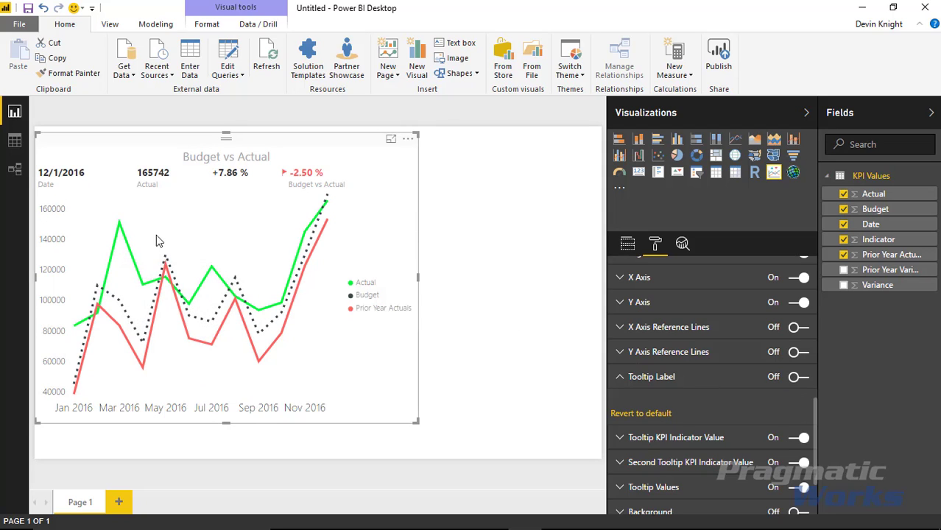
click(798, 378)
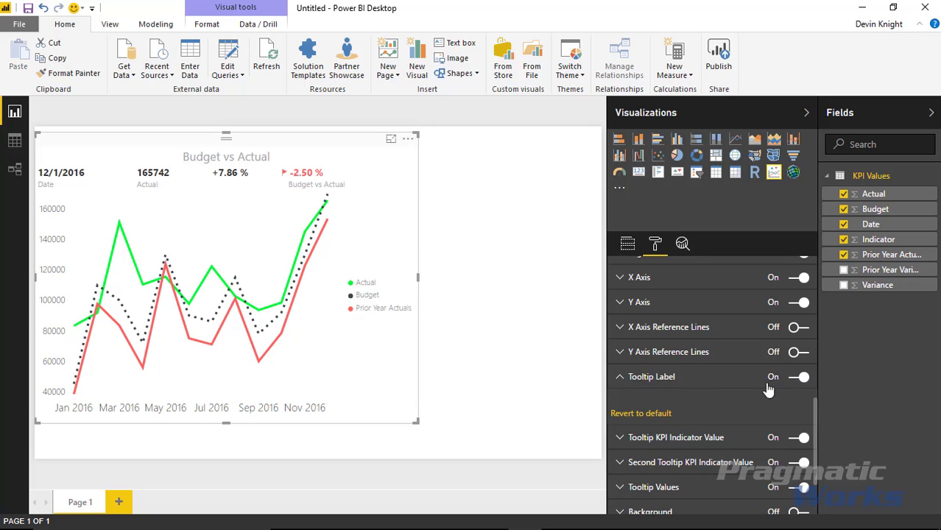
click(620, 379)
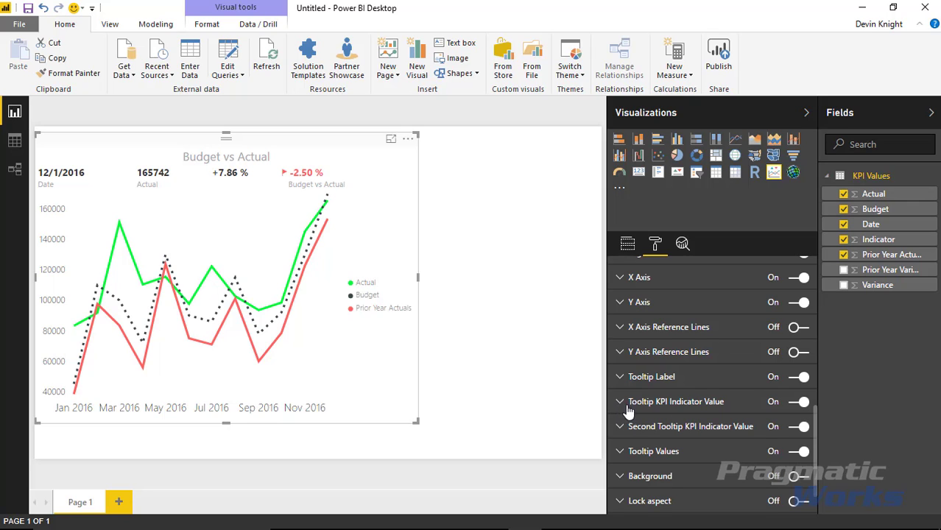
Try the chart's hover tooltip with Tooltip KPI Indicator Value and Second Tooltip KPI Indicator Value switched off, and switch both back on
click(801, 405)
mouse_move(298, 312)
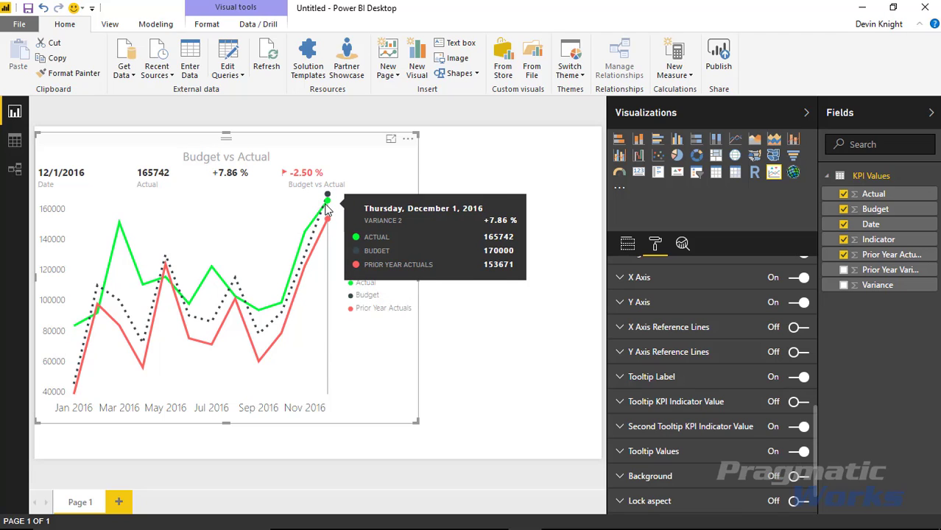
click(802, 428)
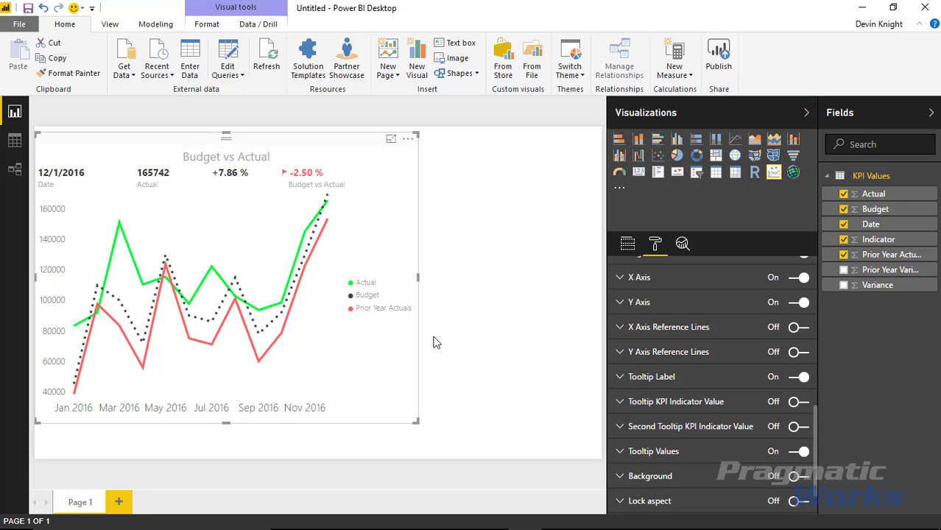
mouse_move(324, 180)
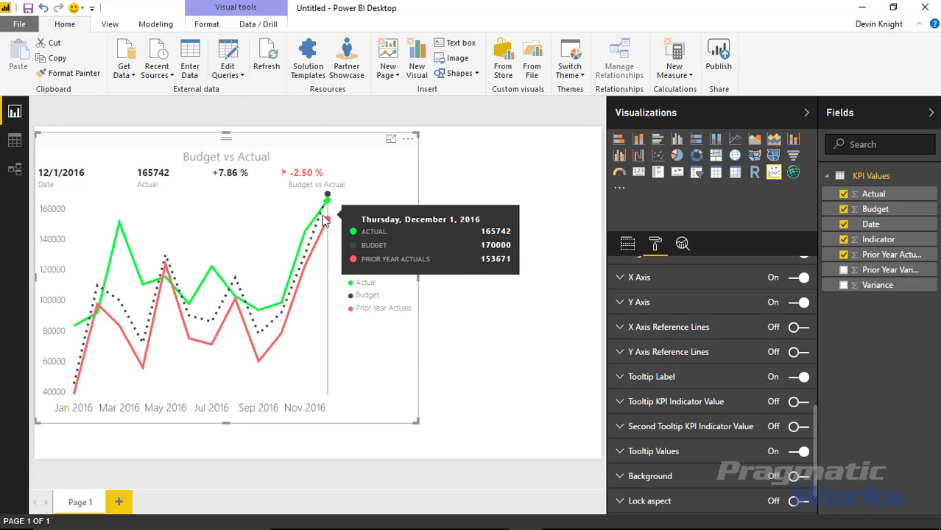
click(800, 427)
click(797, 402)
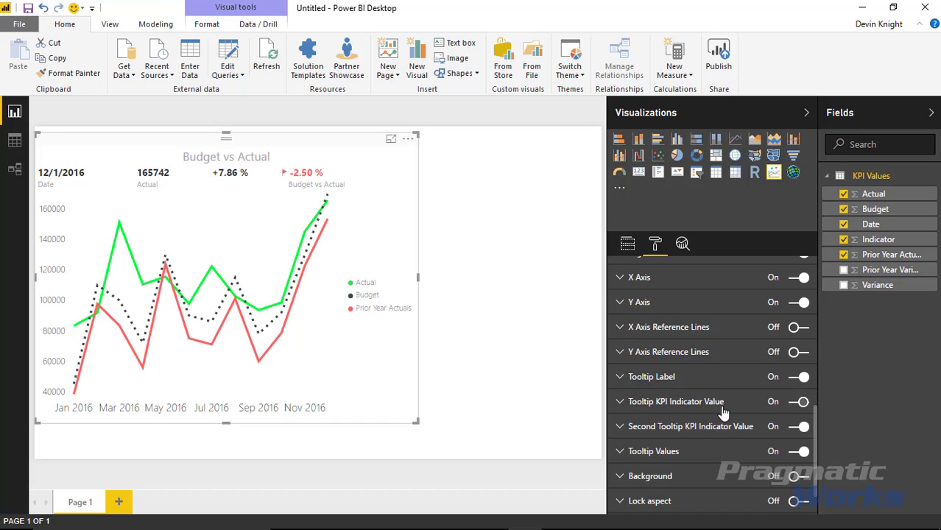
Examine the display units, decimal places and label options of Tooltip KPI Indicator Value against the chart's tooltip, and collapse them
click(621, 405)
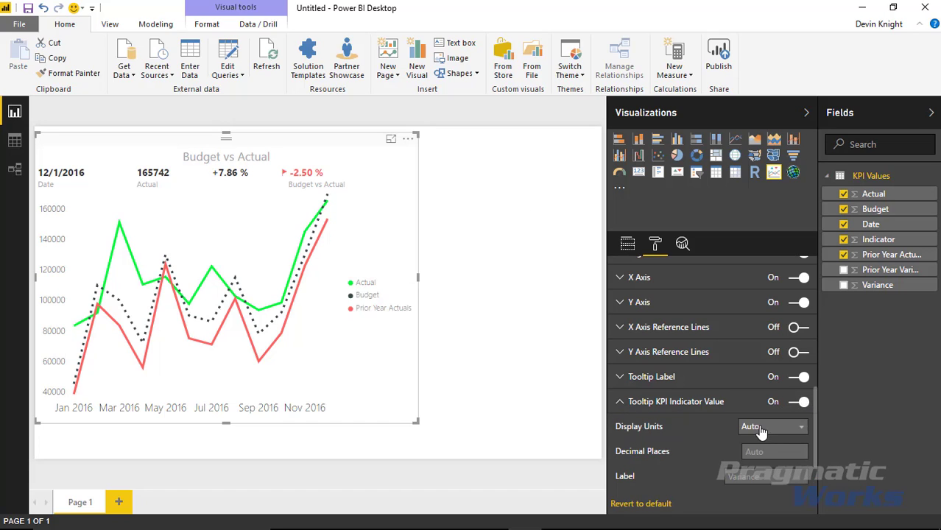
scroll(757, 434, down, 3)
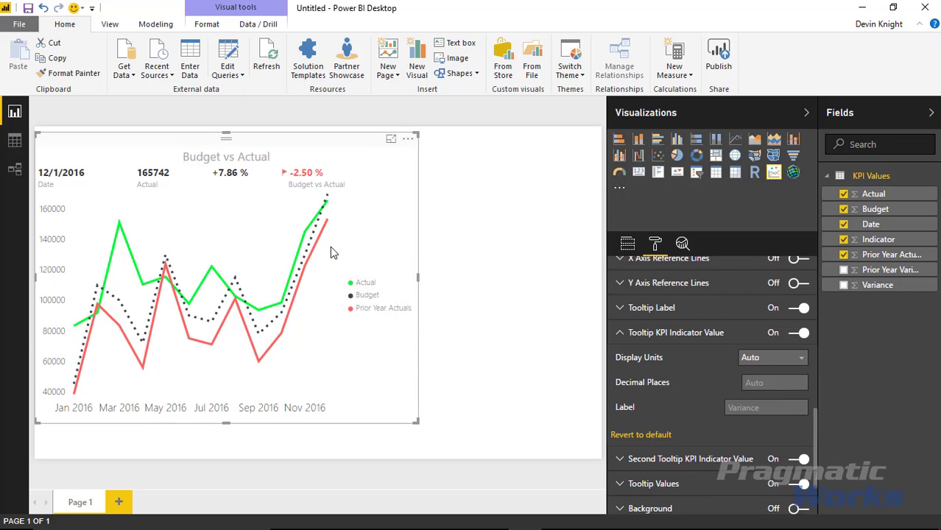
mouse_move(330, 221)
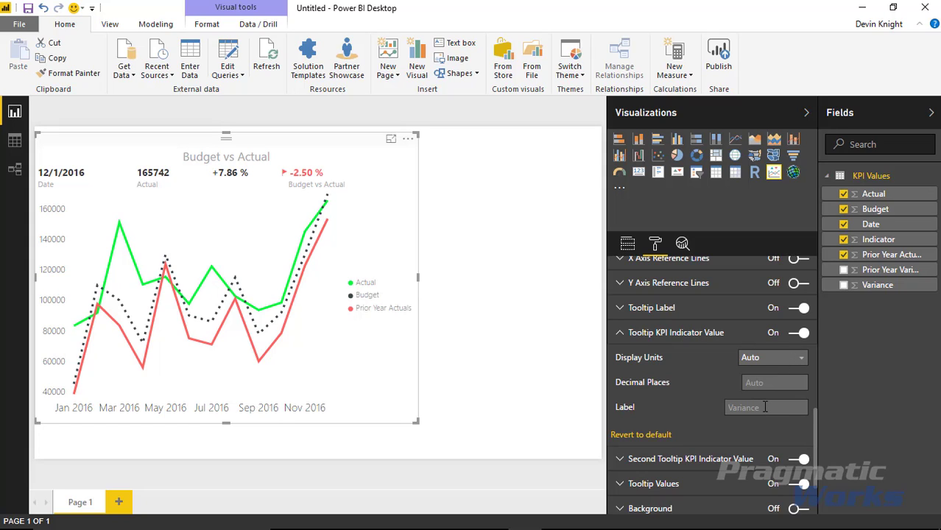
click(620, 332)
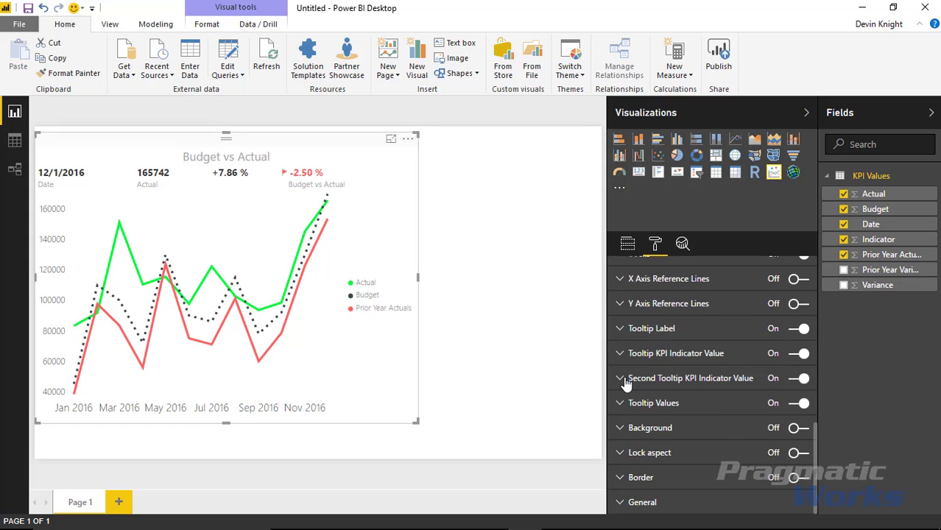
Review the Second Tooltip KPI Indicator Value and Tooltip Values options, collapse both, and deselect the chart
click(626, 380)
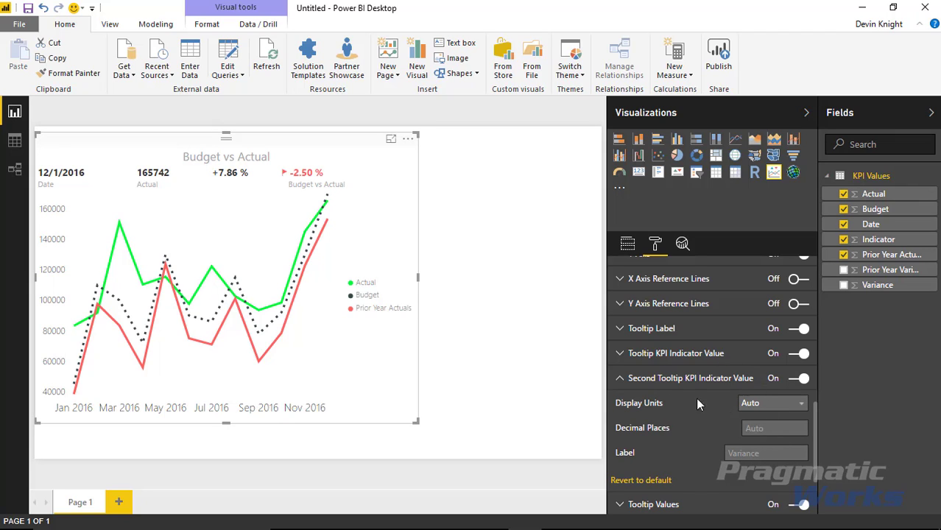
click(623, 380)
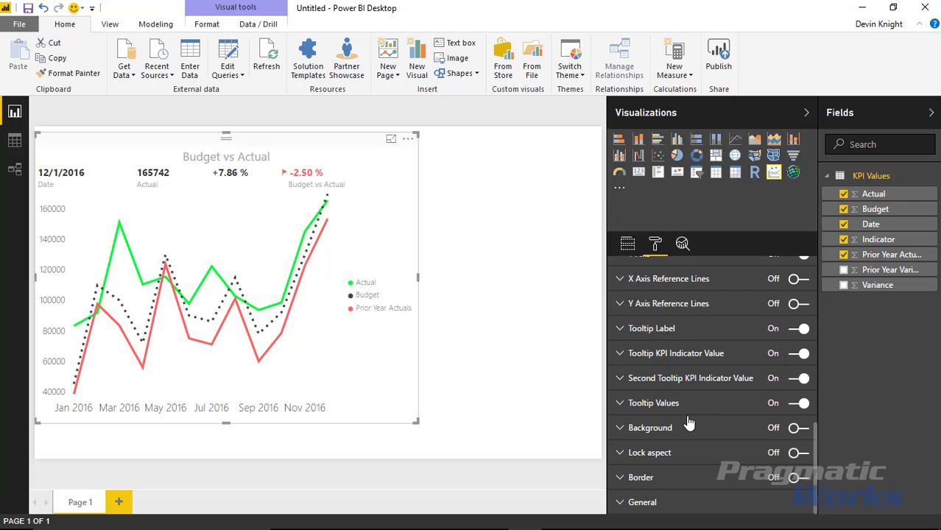
click(619, 406)
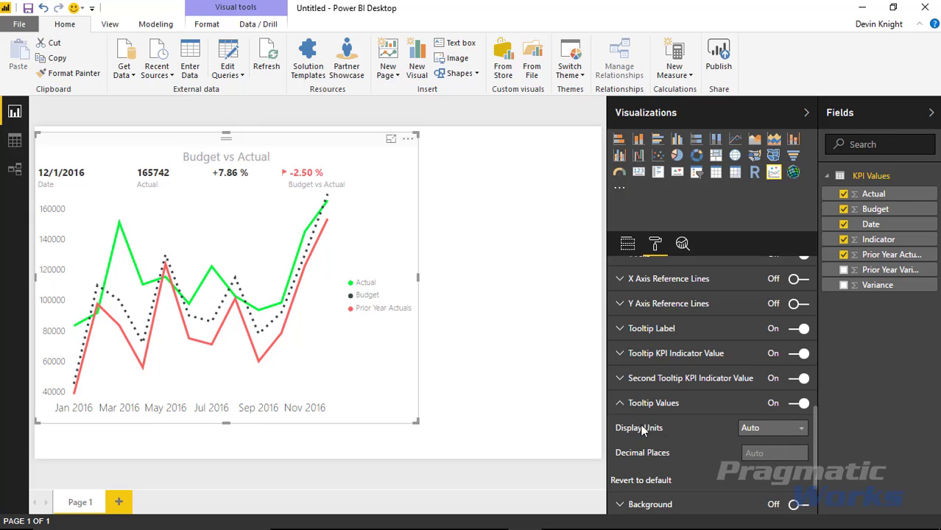
click(621, 405)
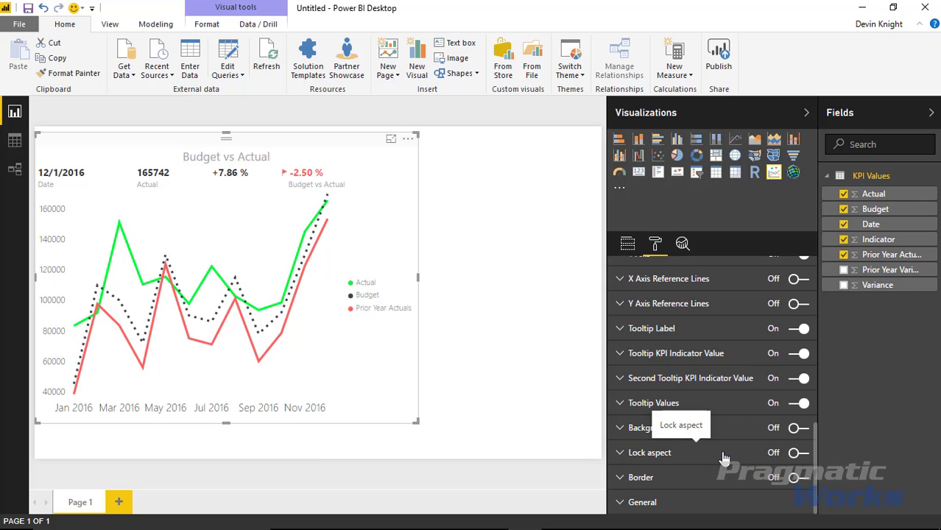
click(540, 320)
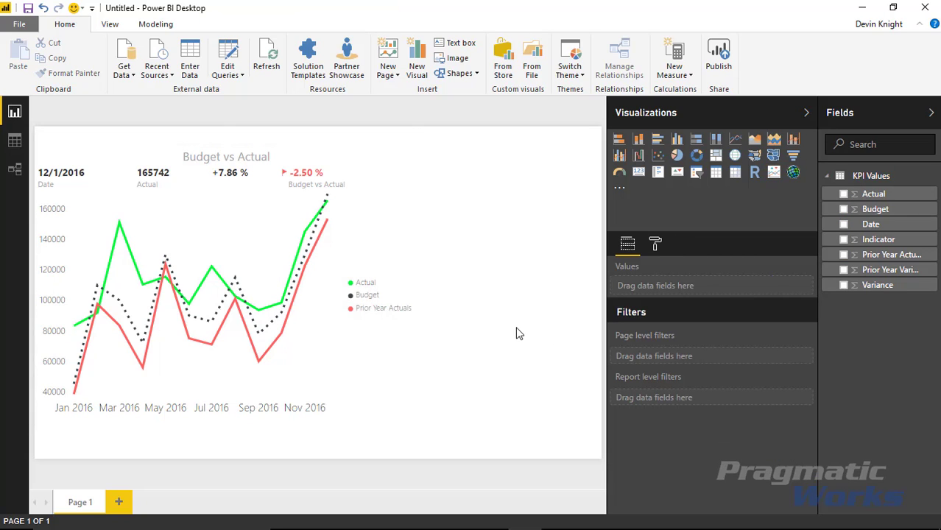